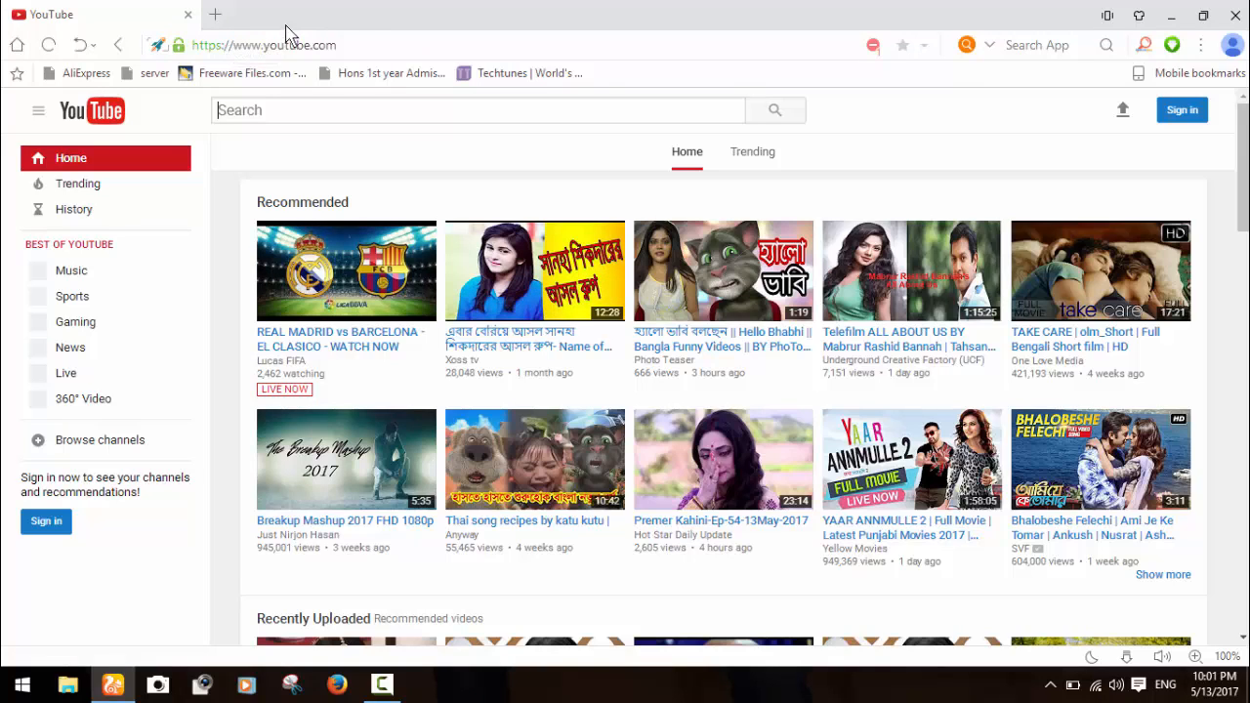
Search the web for "textnow" in a new tab and open the official TextNow site
left_click(216, 16)
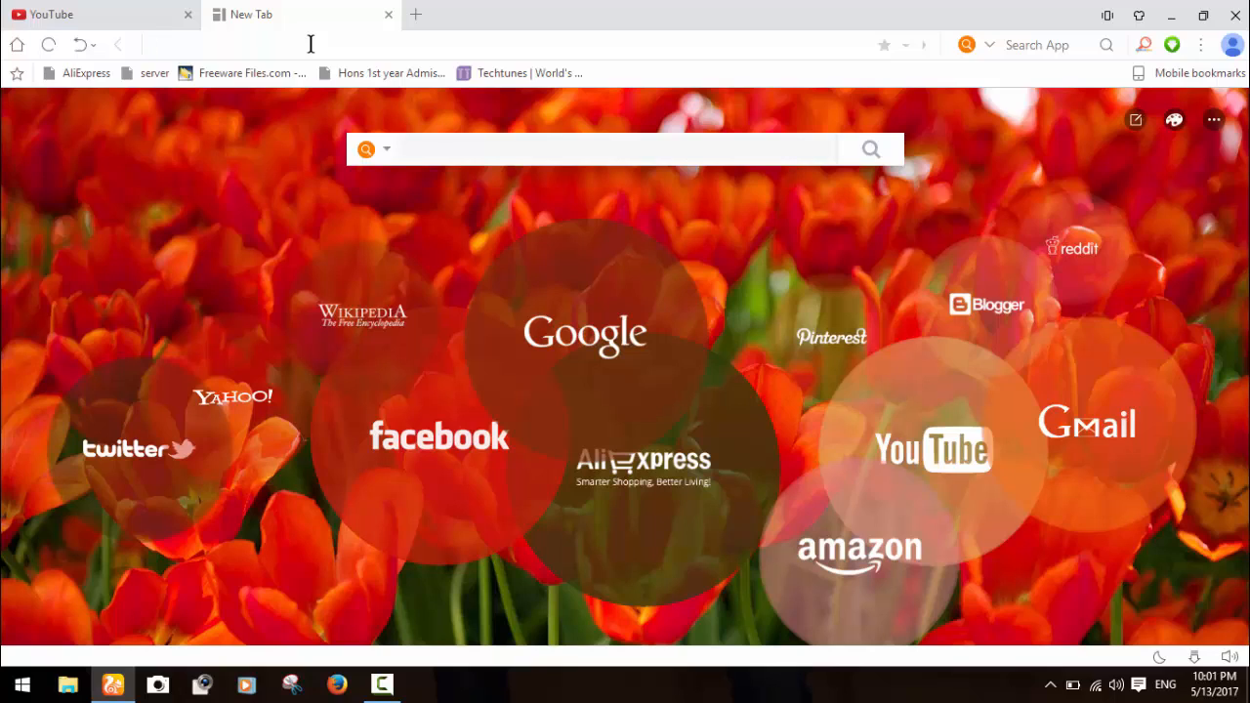
type("tex")
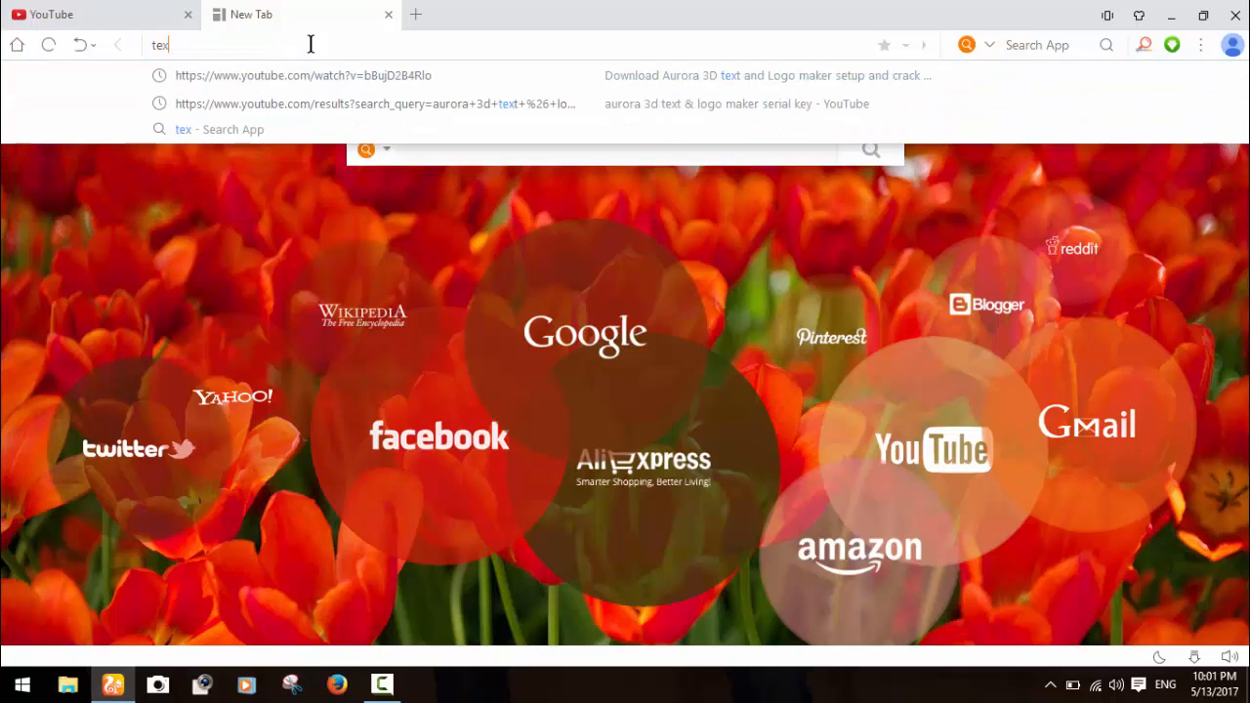
type("tnow")
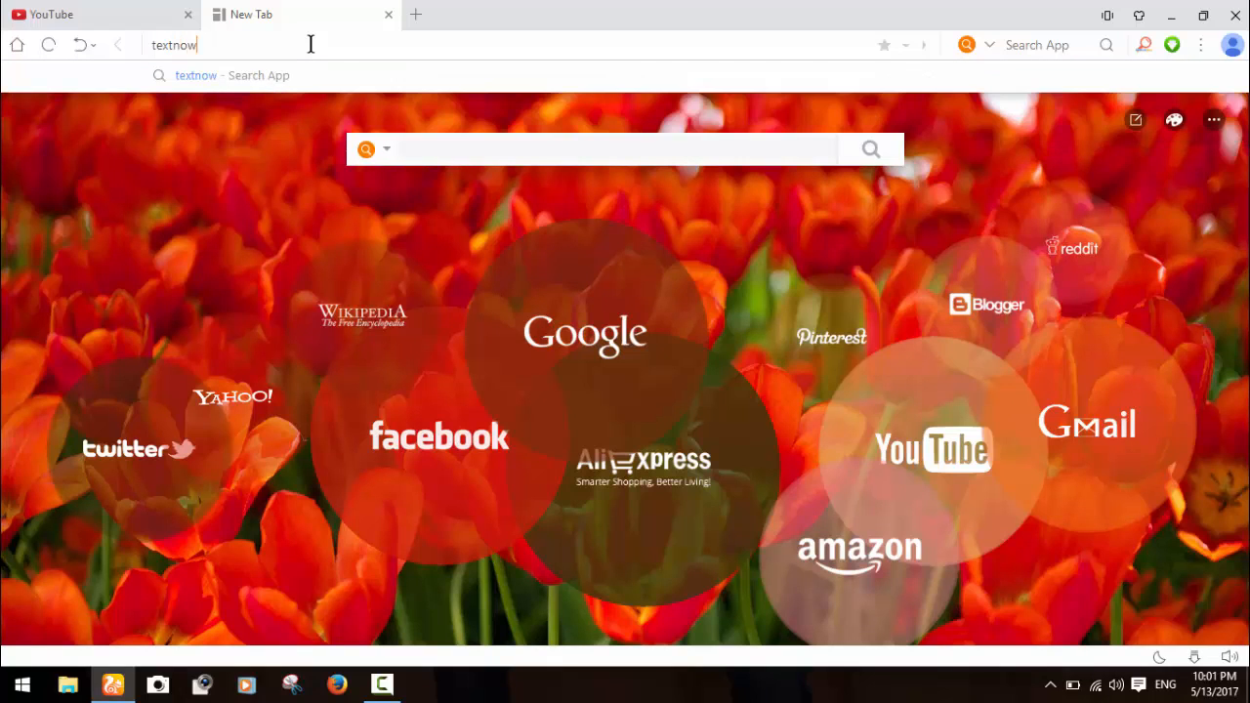
key("Return")
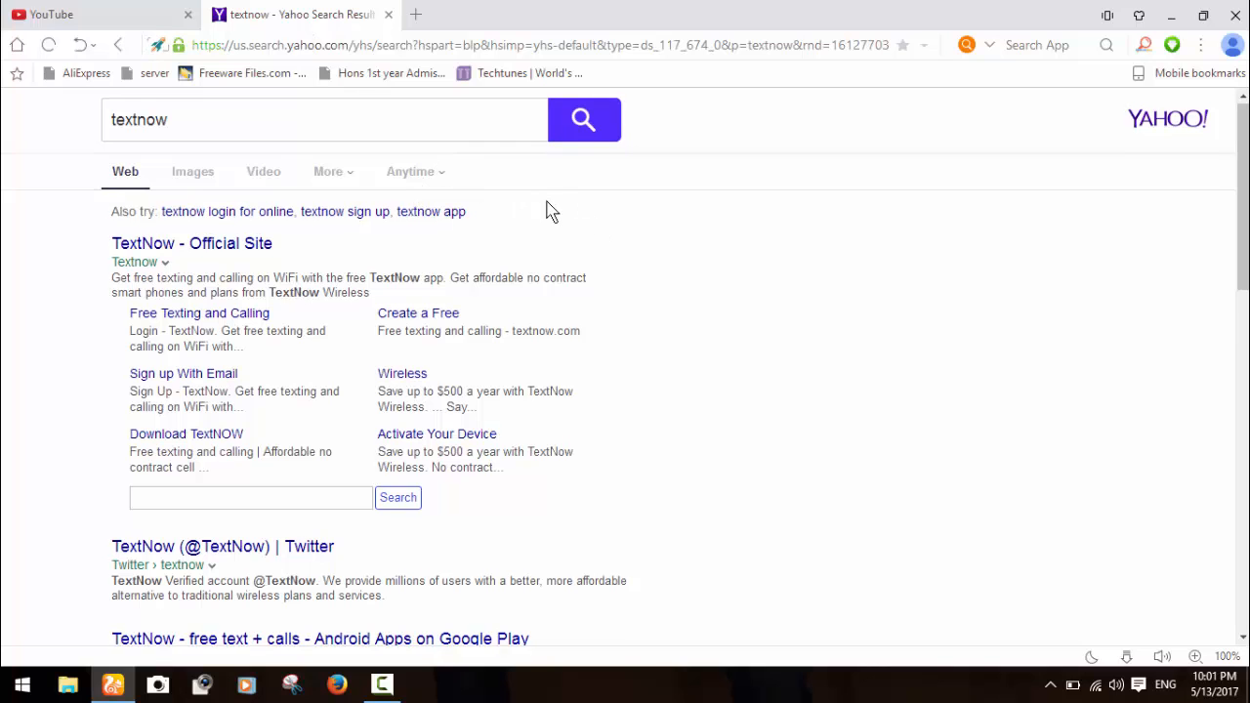
scroll(549, 209, "down", 1)
scroll(549, 209, "up", 1)
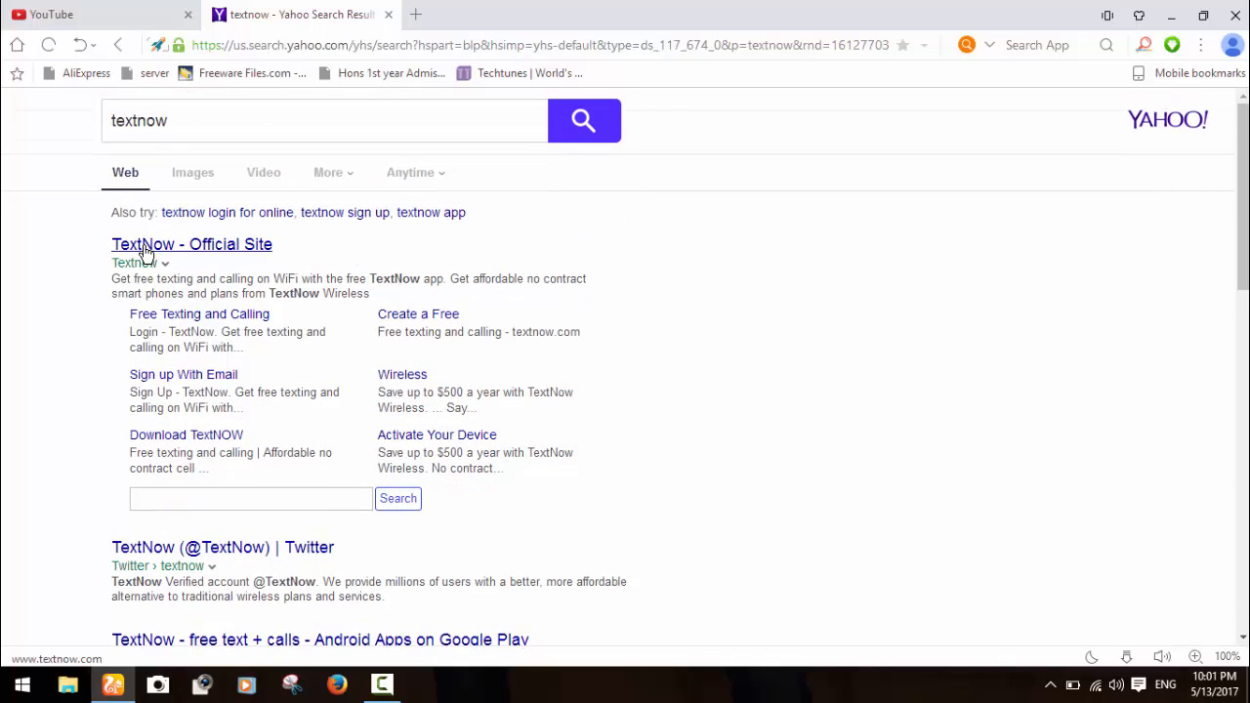
left_click(143, 246)
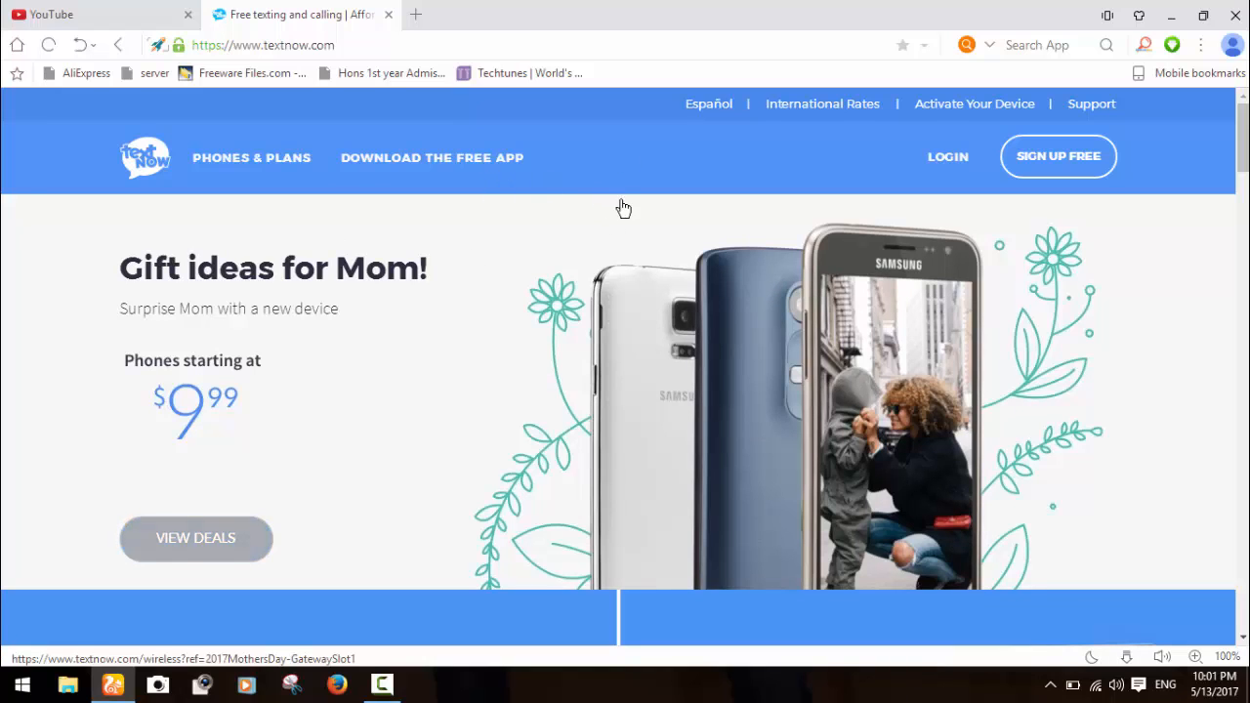
Open TextNow's free sign-up page and examine the registration form's fields and sign-up options
left_click(1084, 172)
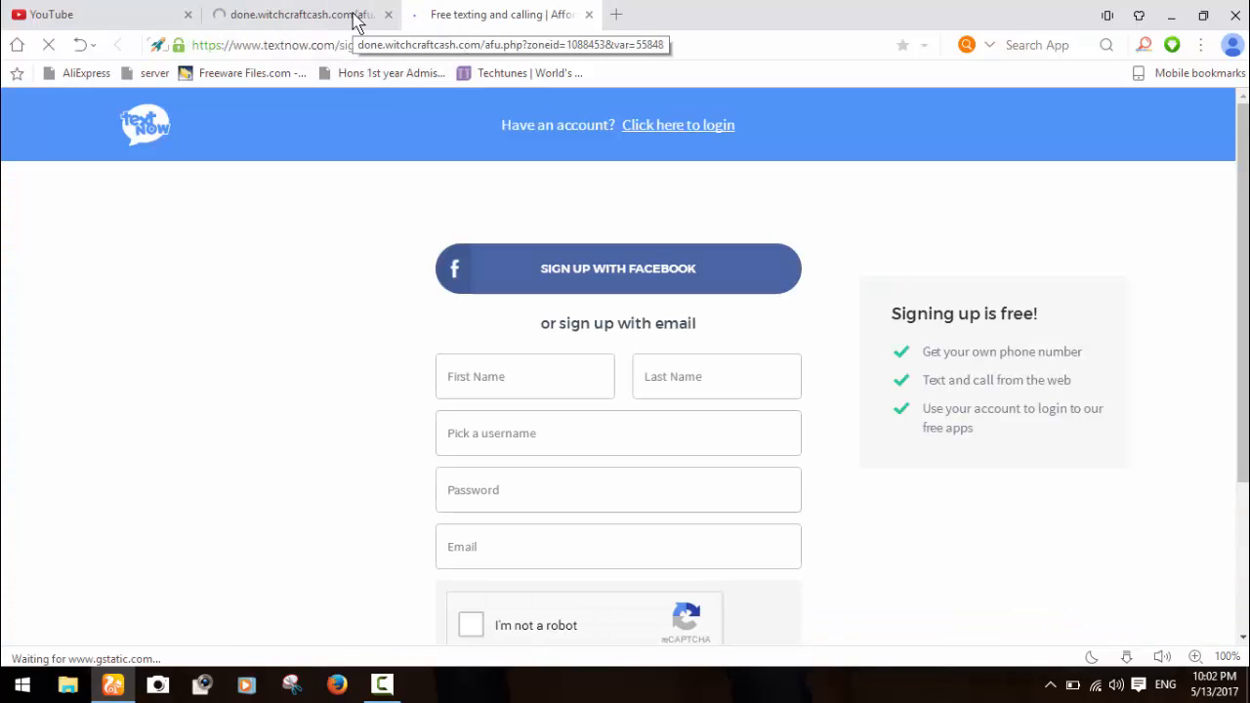
scroll(592, 307, "down", 3)
scroll(591, 327, "up", 2)
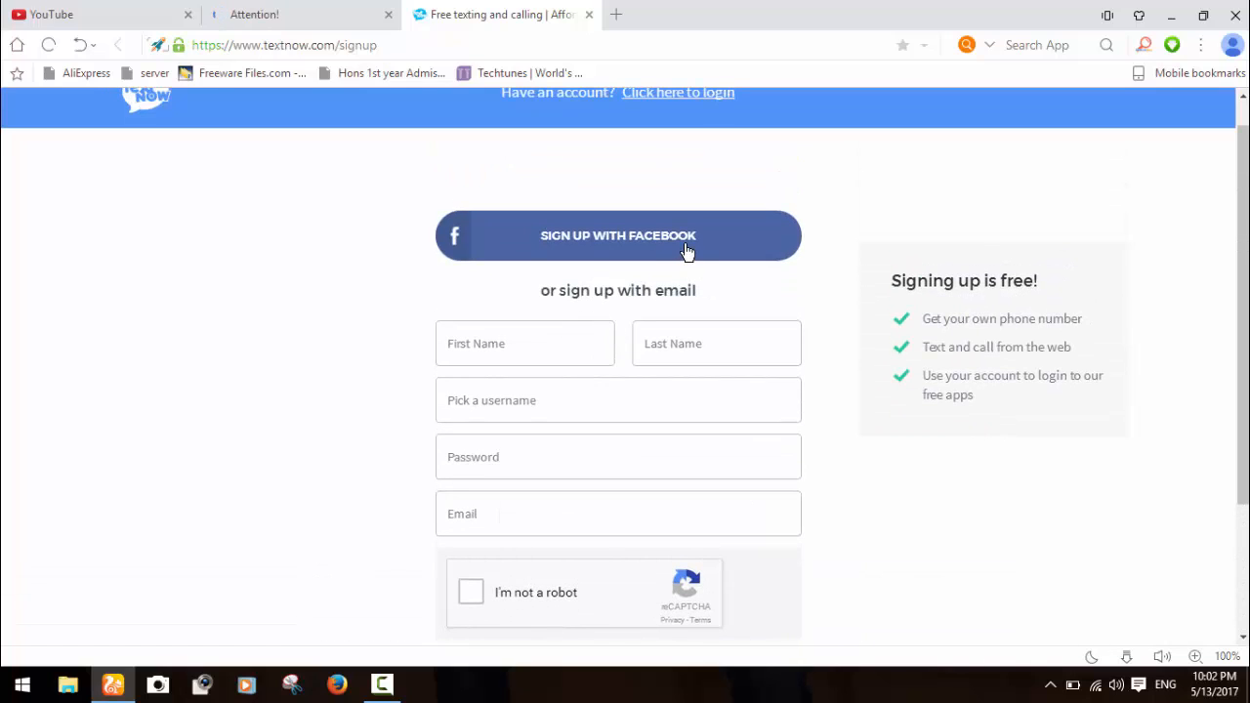
scroll(635, 358, "down", 1)
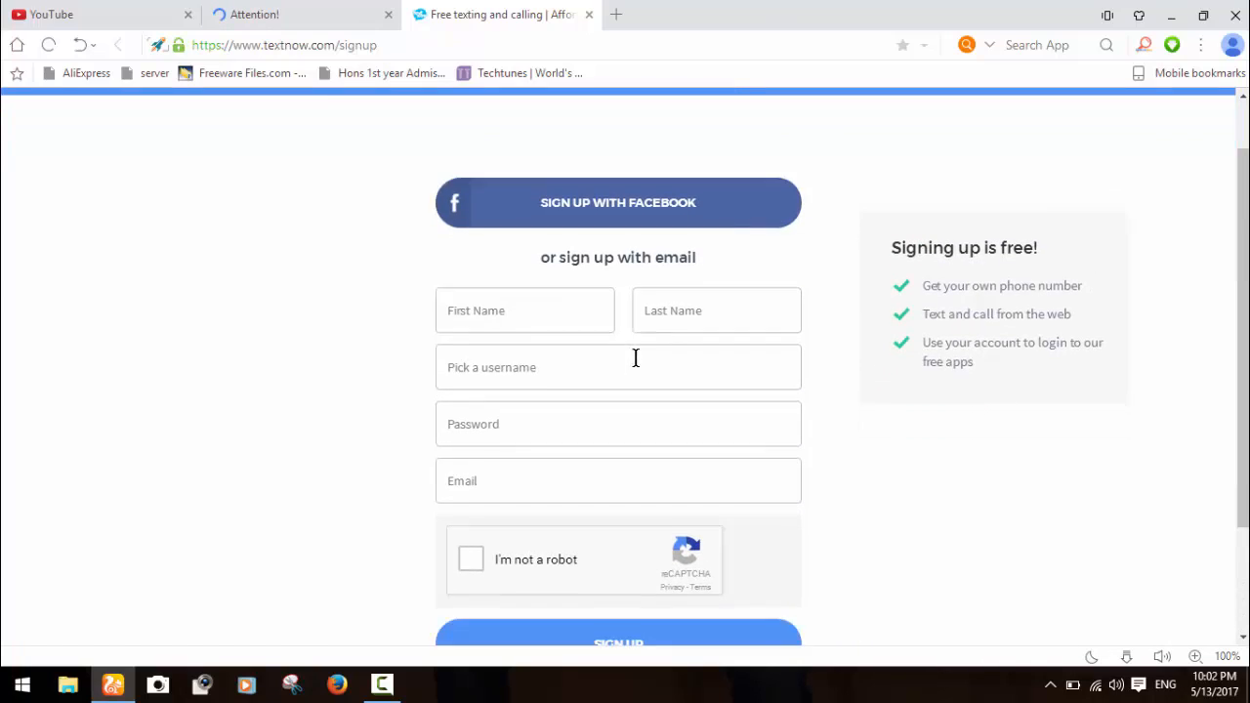
scroll(635, 358, "down", 2)
scroll(557, 212, "up", 2)
scroll(577, 237, "down", 1)
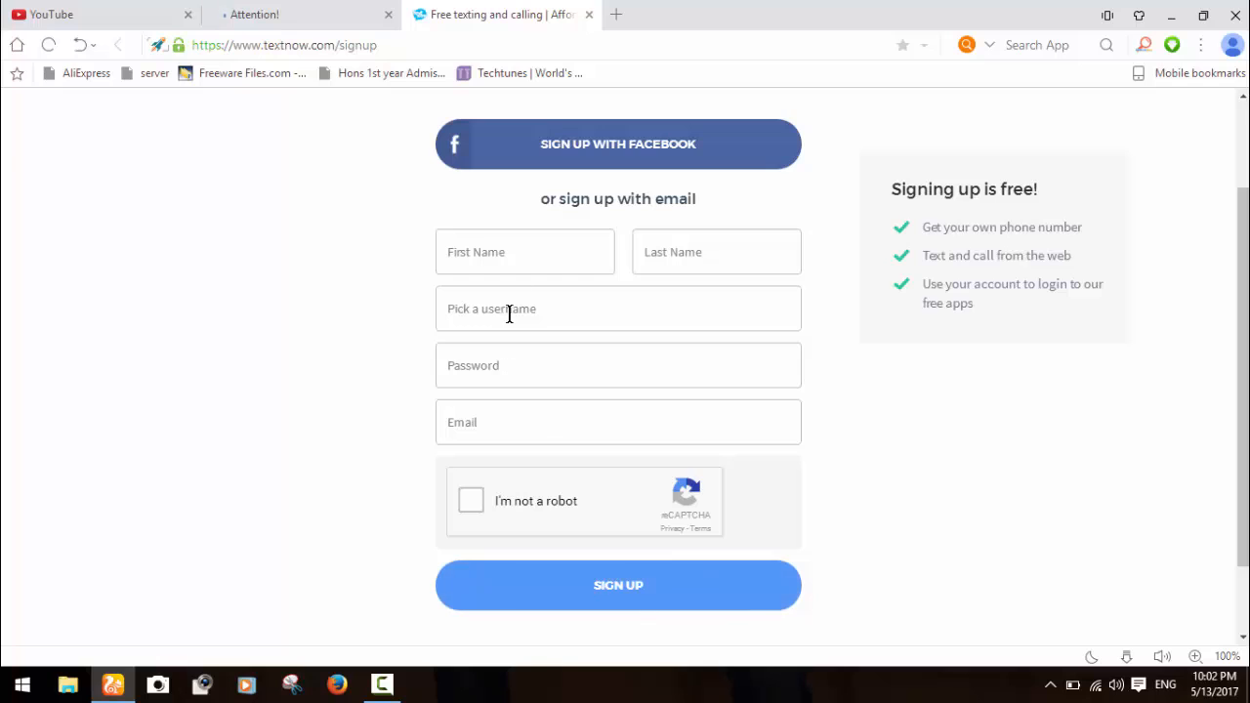
scroll(500, 235, "up", 2)
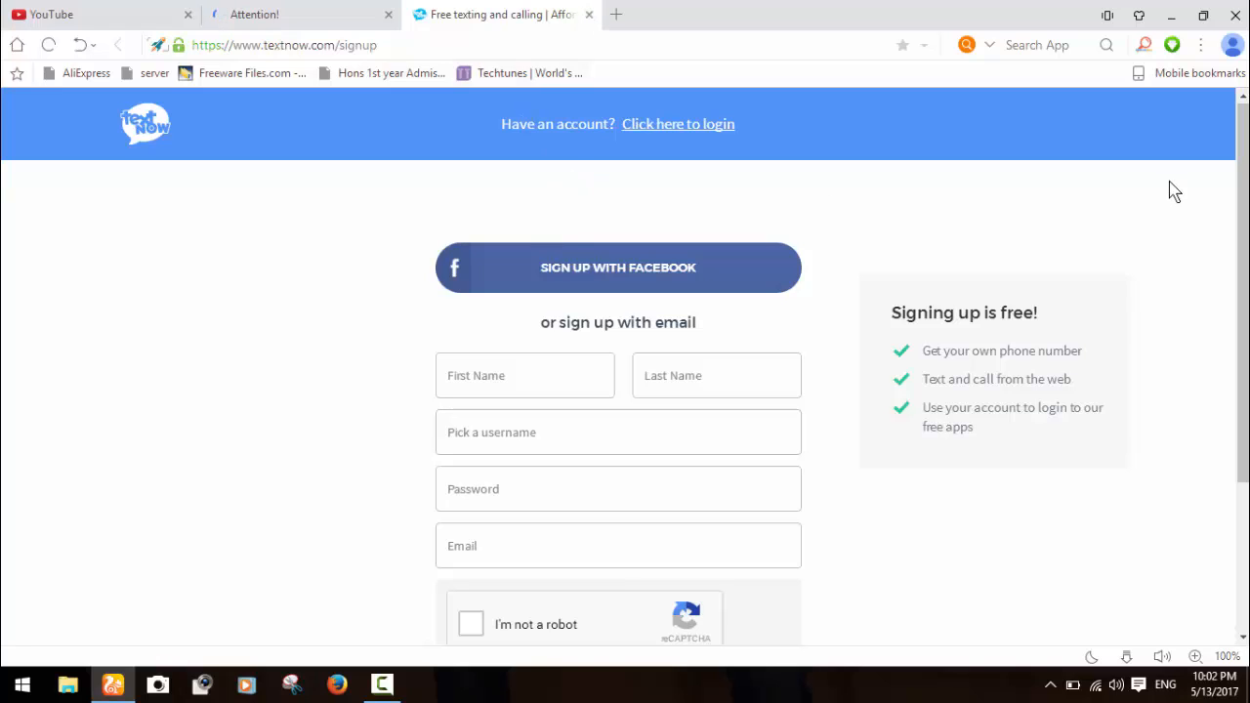
Close the pop-up ad tab and try to log in to TextNow with the account's username or email and password
left_click(388, 14)
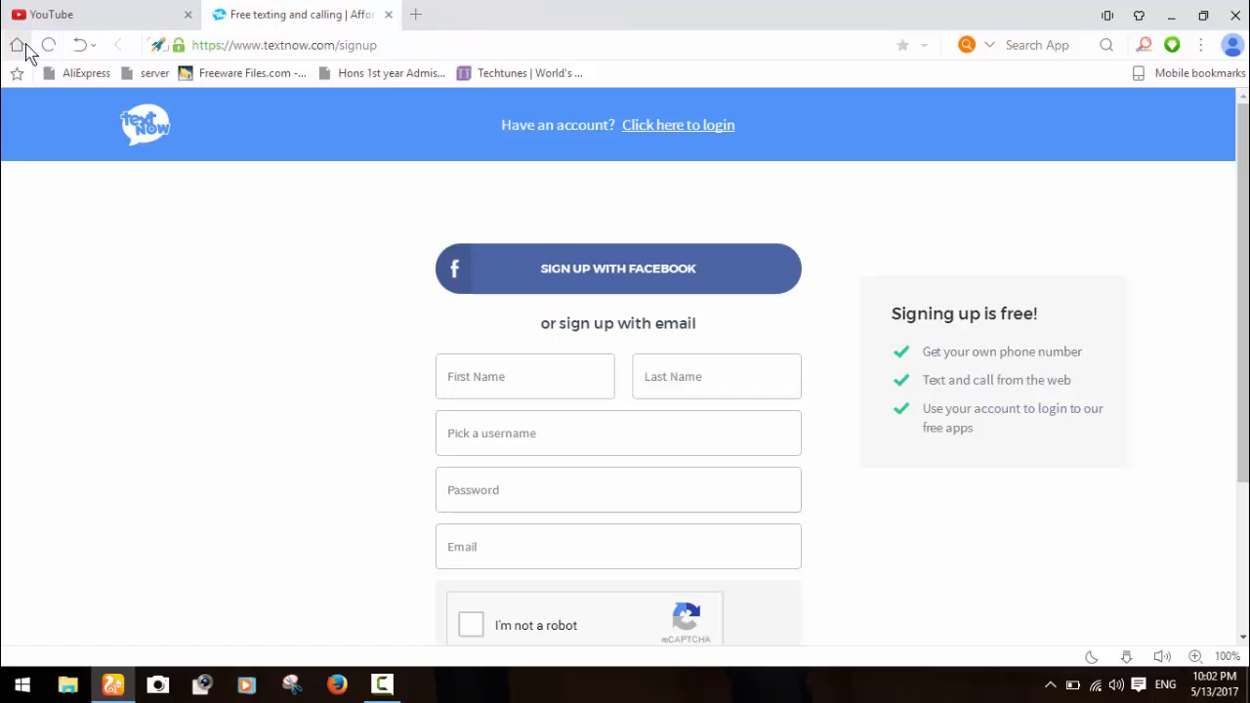
left_click(695, 127)
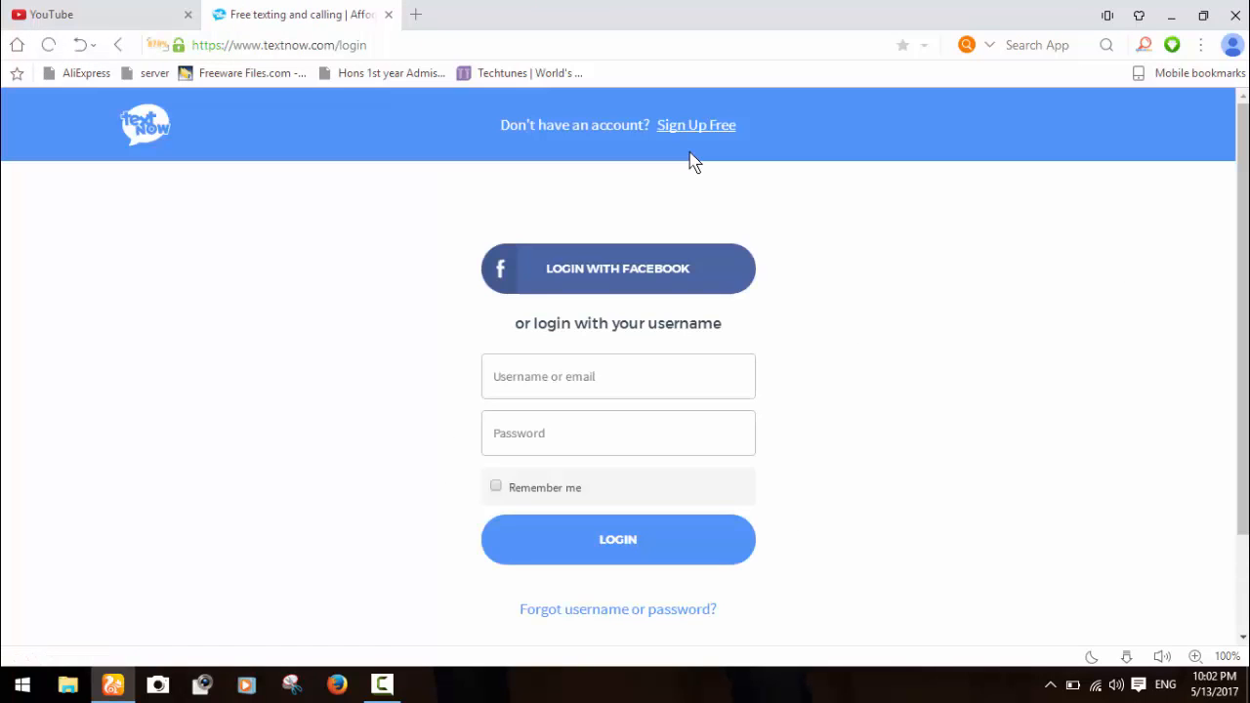
left_click(614, 370)
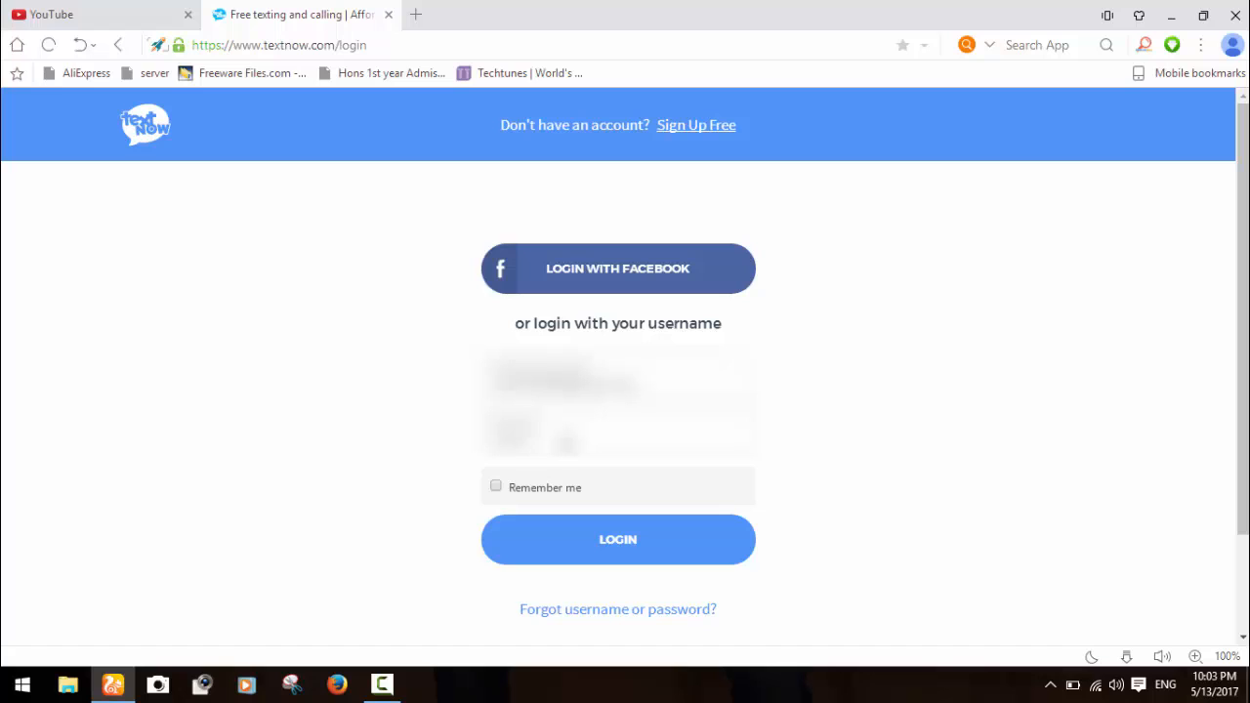
key("Return")
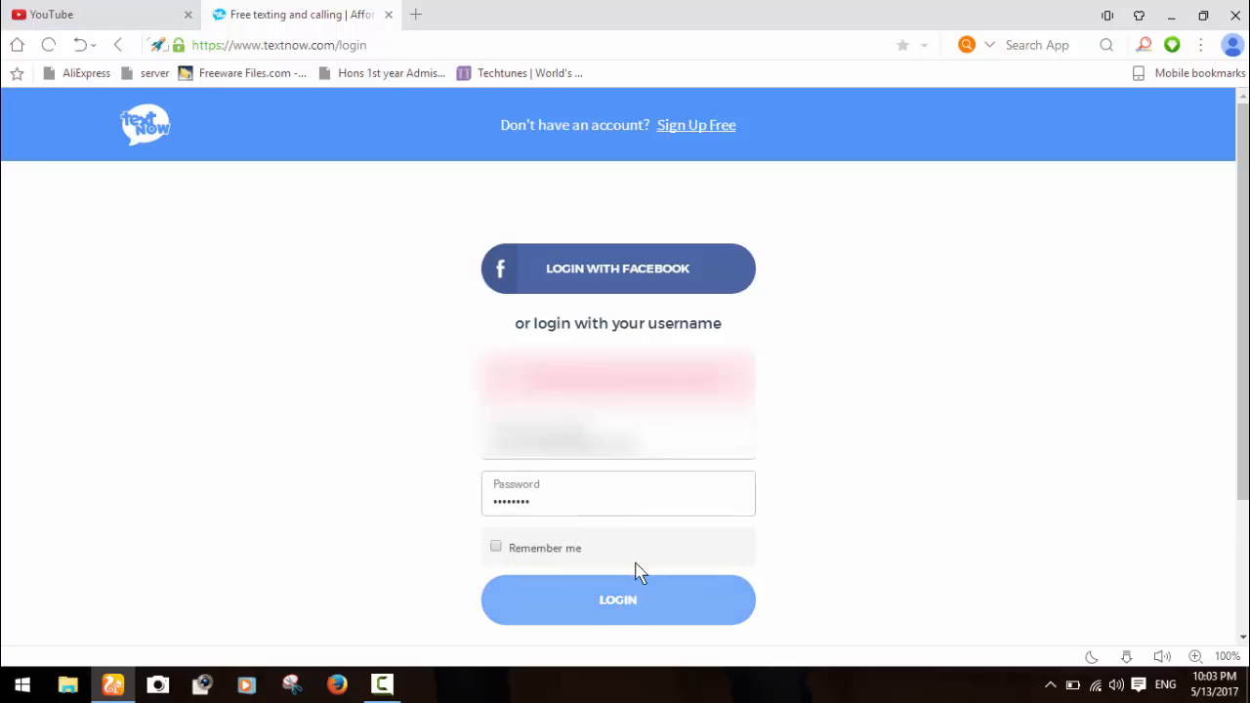
Re-enter the account password in the TextNow login form and try logging in again
left_click(570, 491)
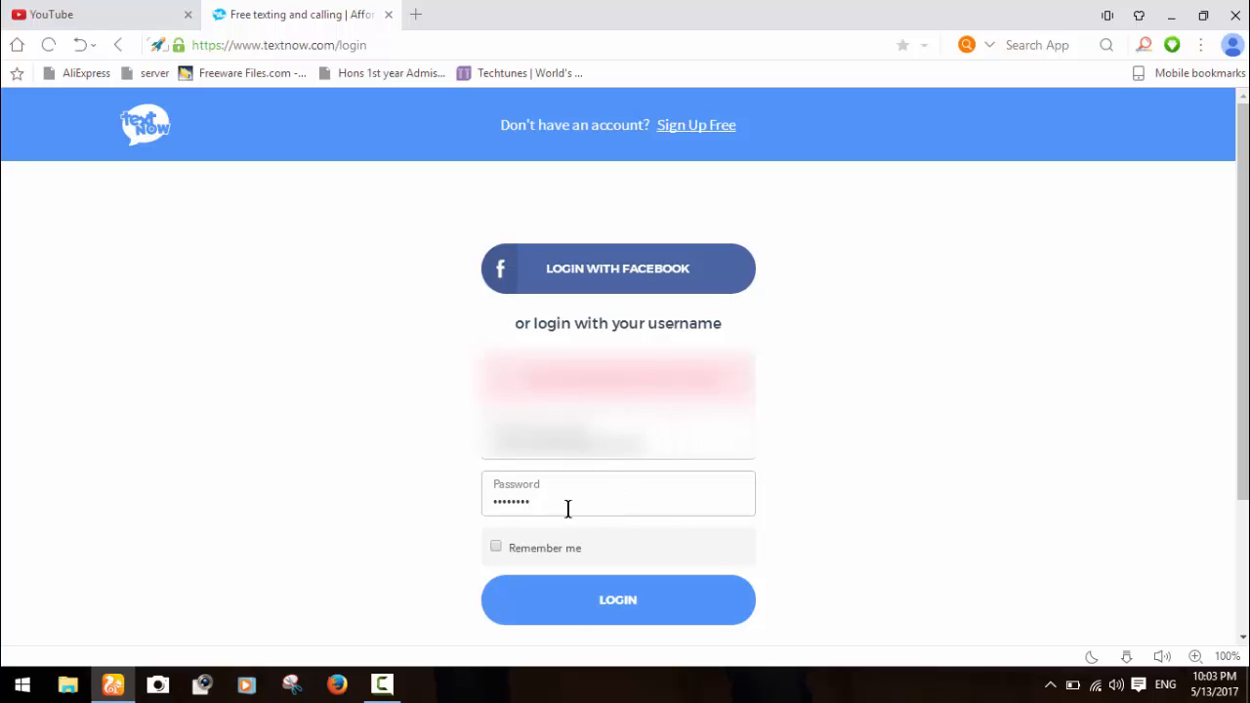
double_click(520, 505)
type("••")
left_click(625, 614)
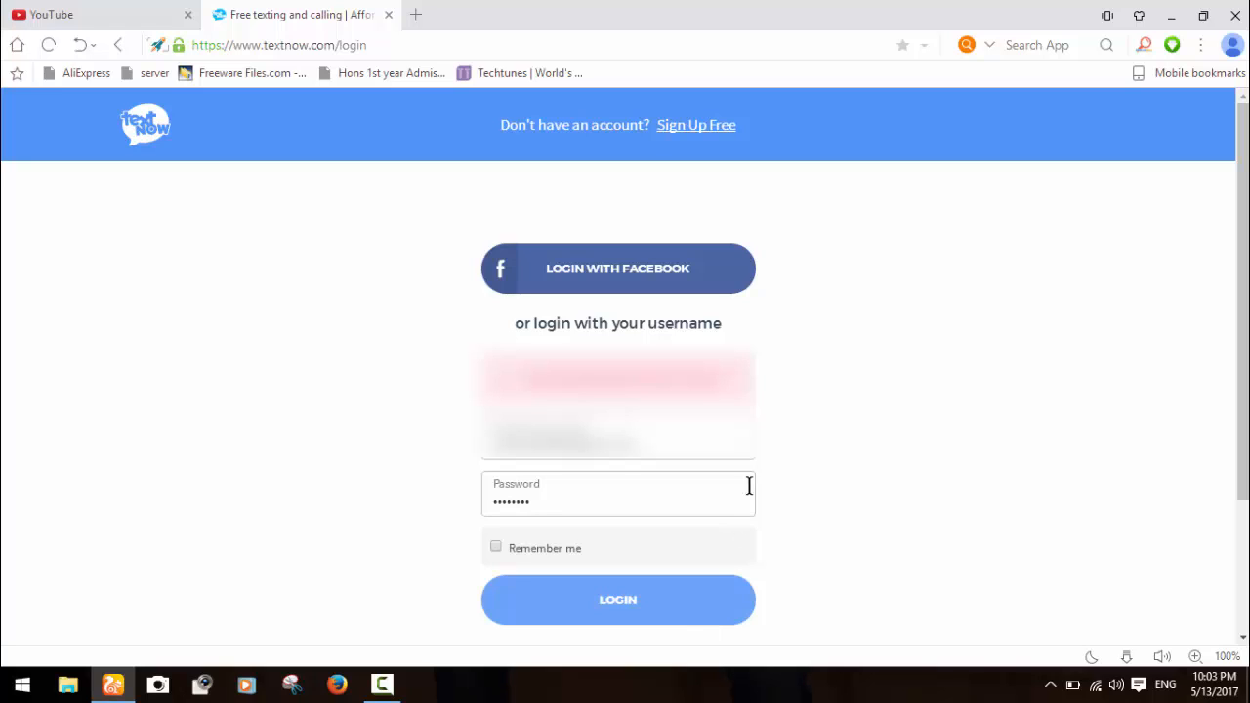
Replace the email in the TextNow login form with the account's username and try logging in
left_click_drag(648, 444, 443, 461)
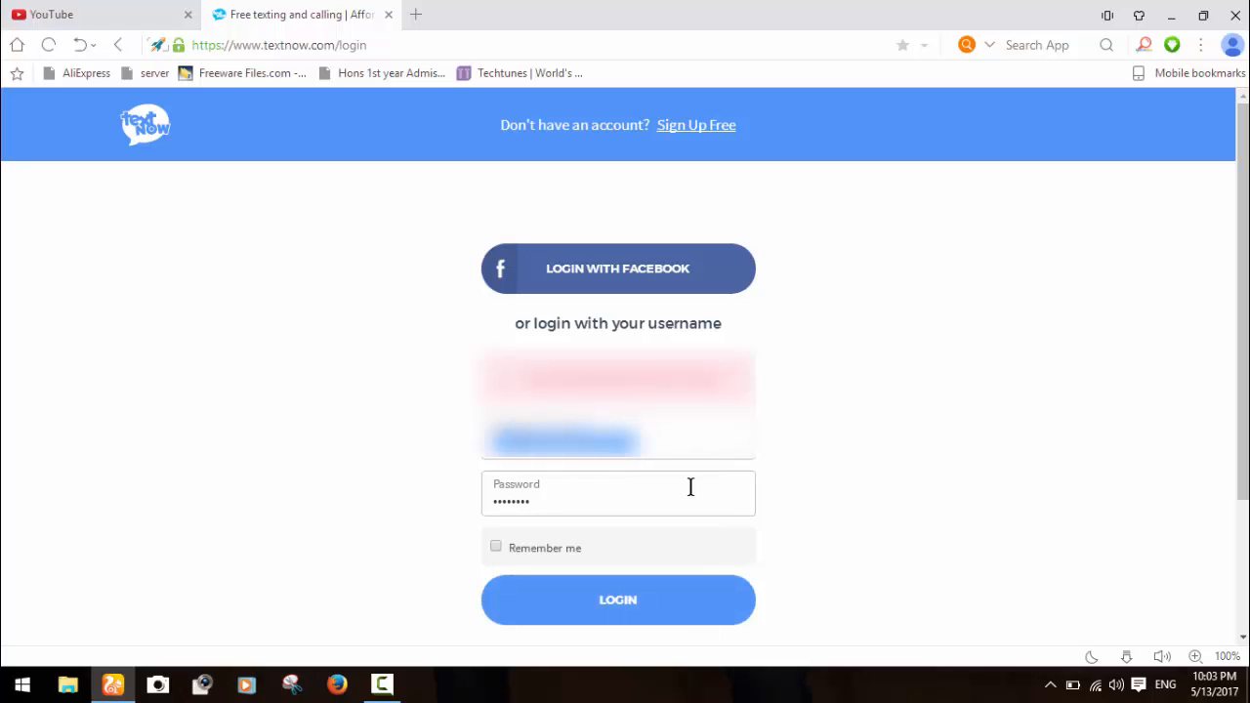
key("BackSpace")
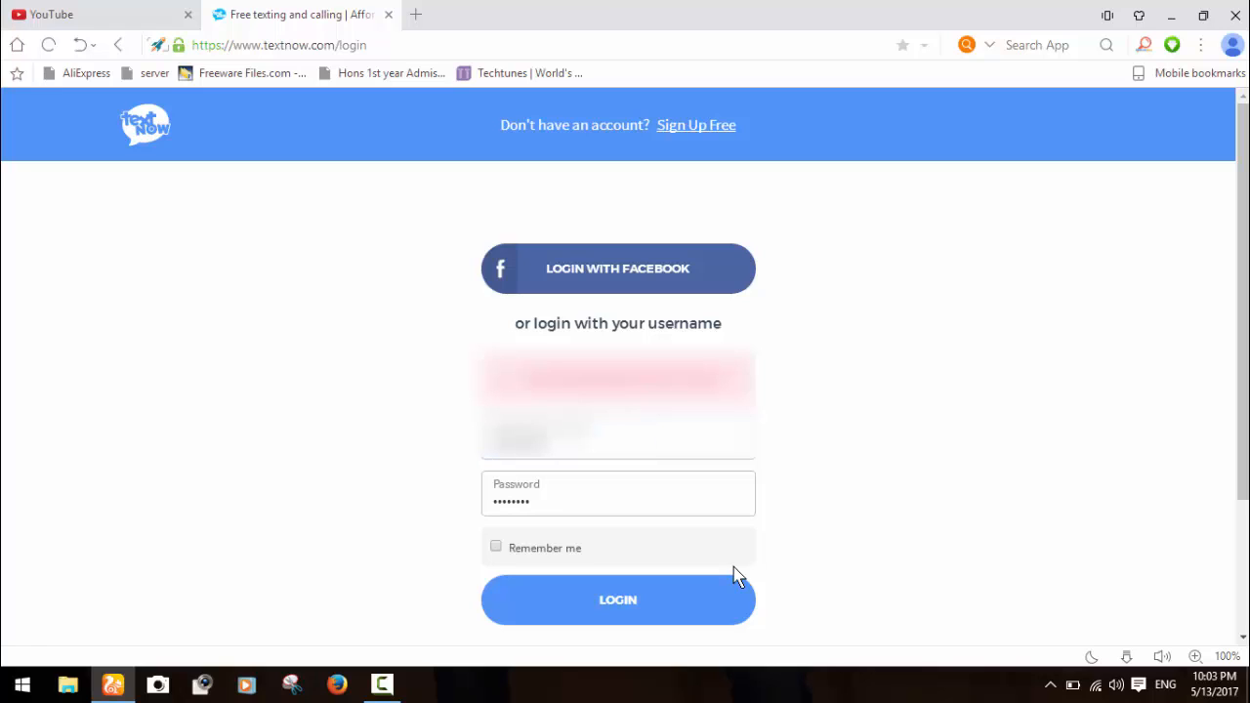
left_click(737, 579)
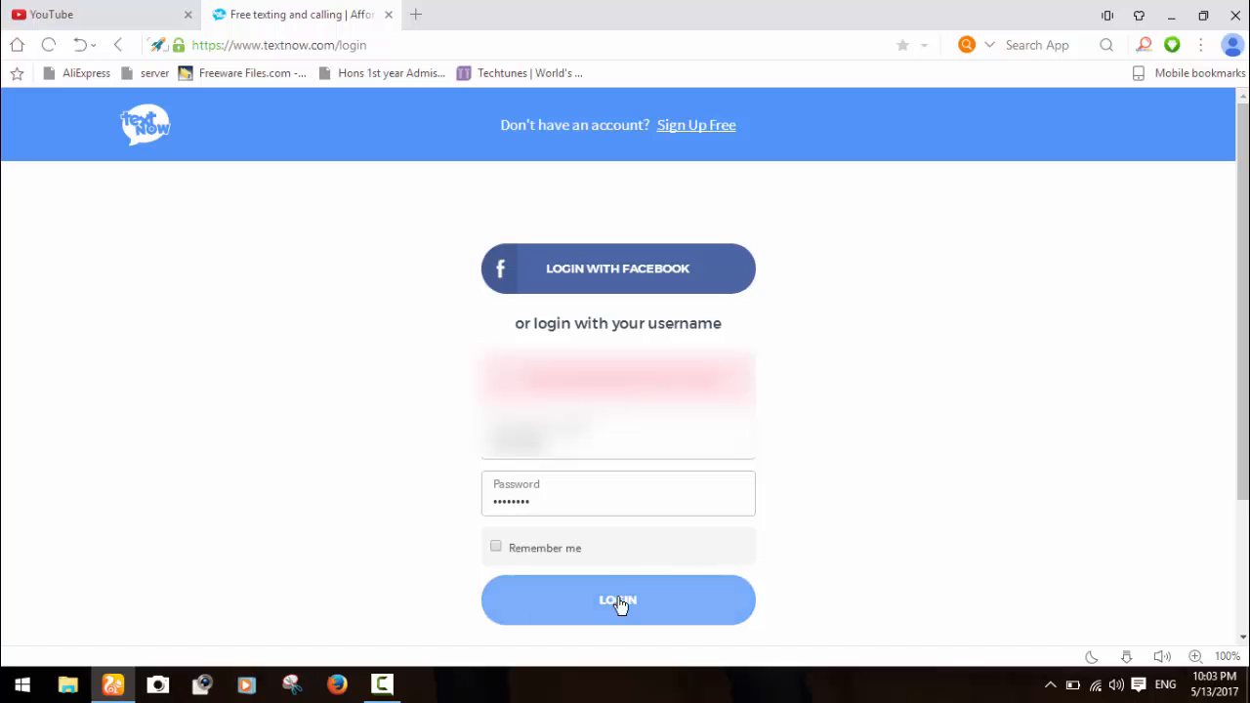
left_click_drag(558, 494, 479, 496)
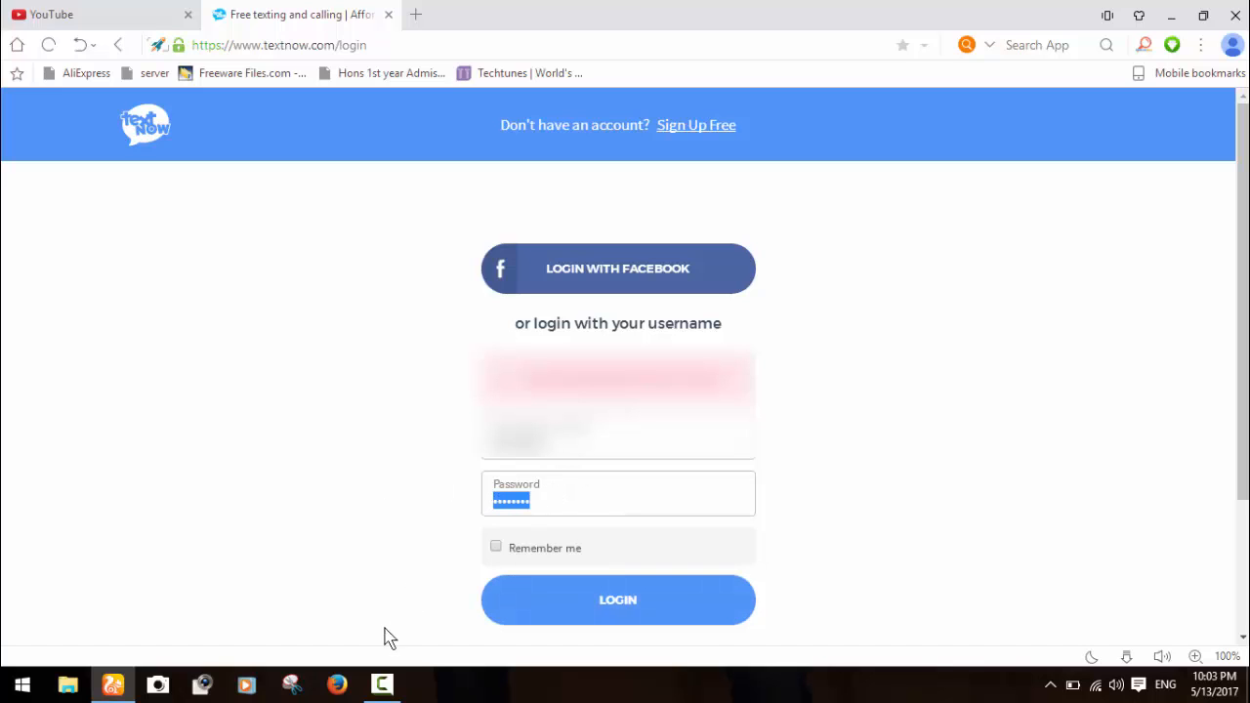
left_click(381, 683)
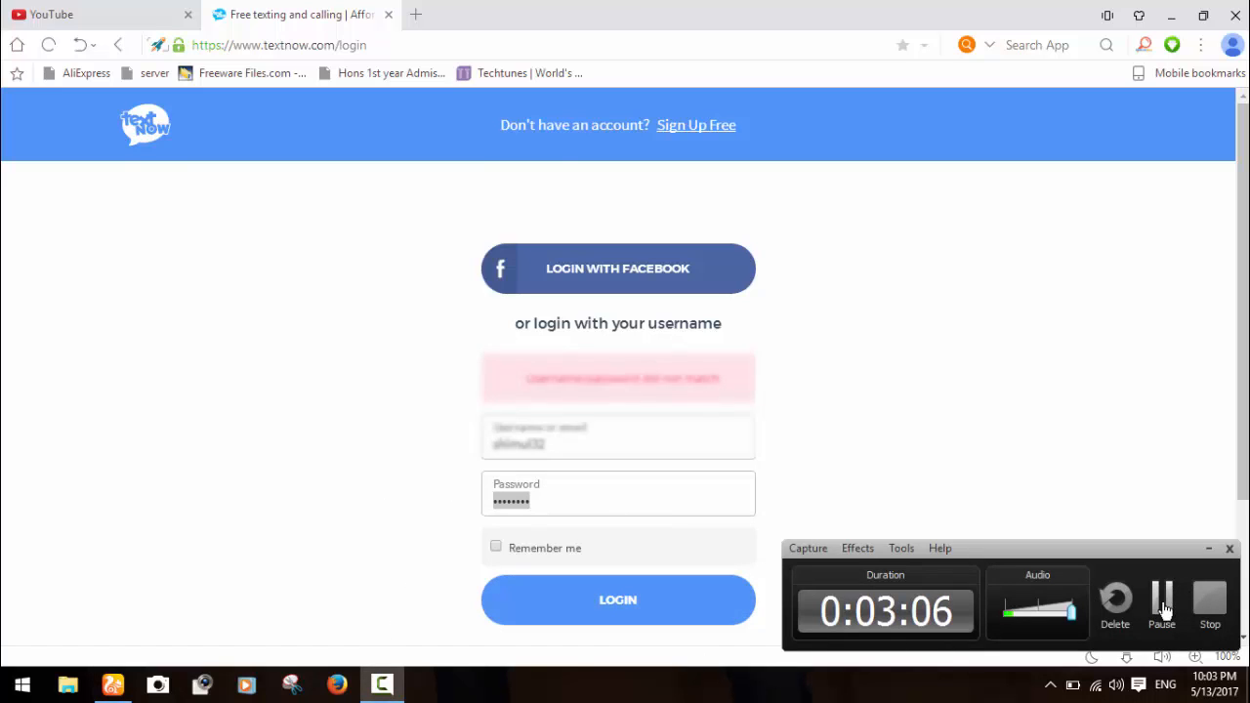
left_click(1162, 597)
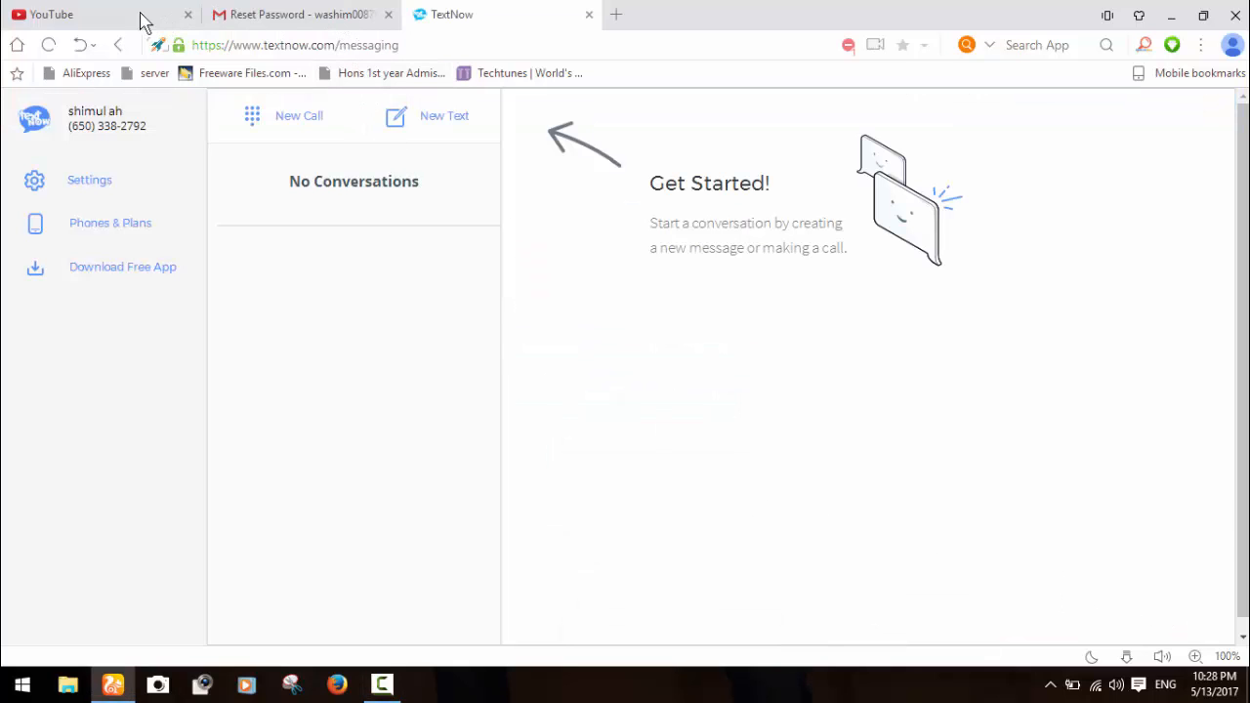
Switch to the YouTube page, sign in with the Google account and display the account details
left_click(83, 14)
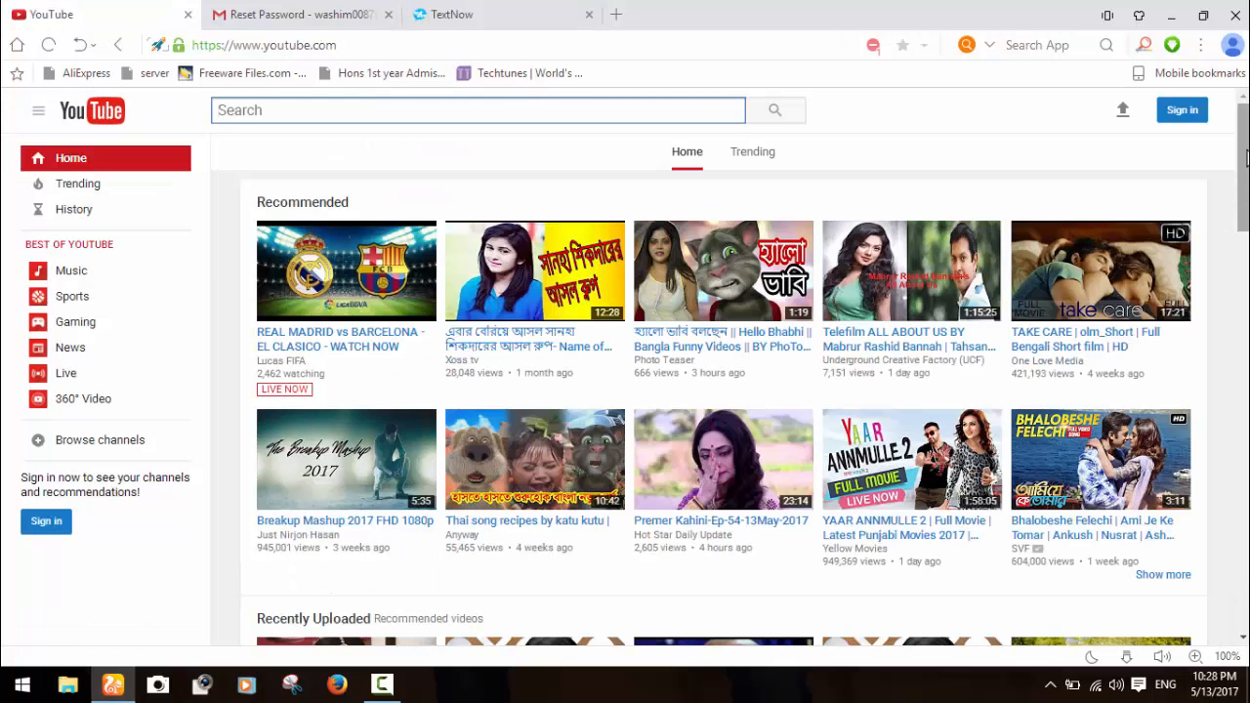
left_click(1182, 116)
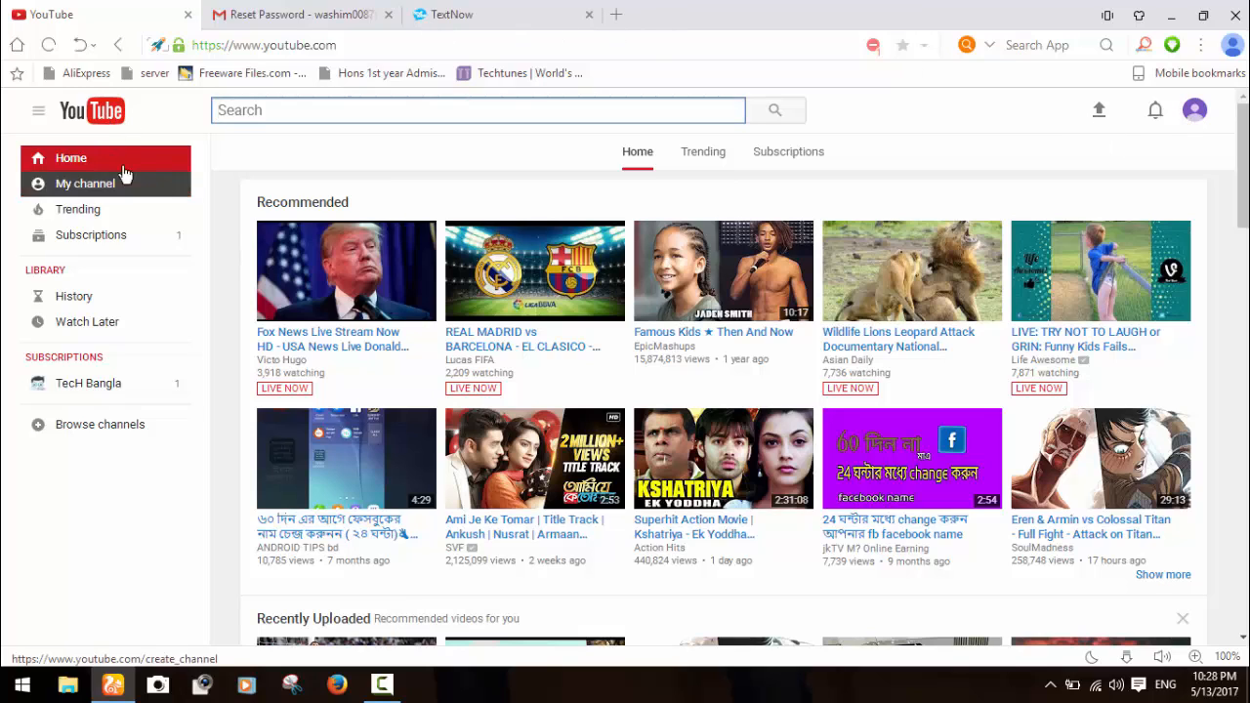
left_click(1196, 111)
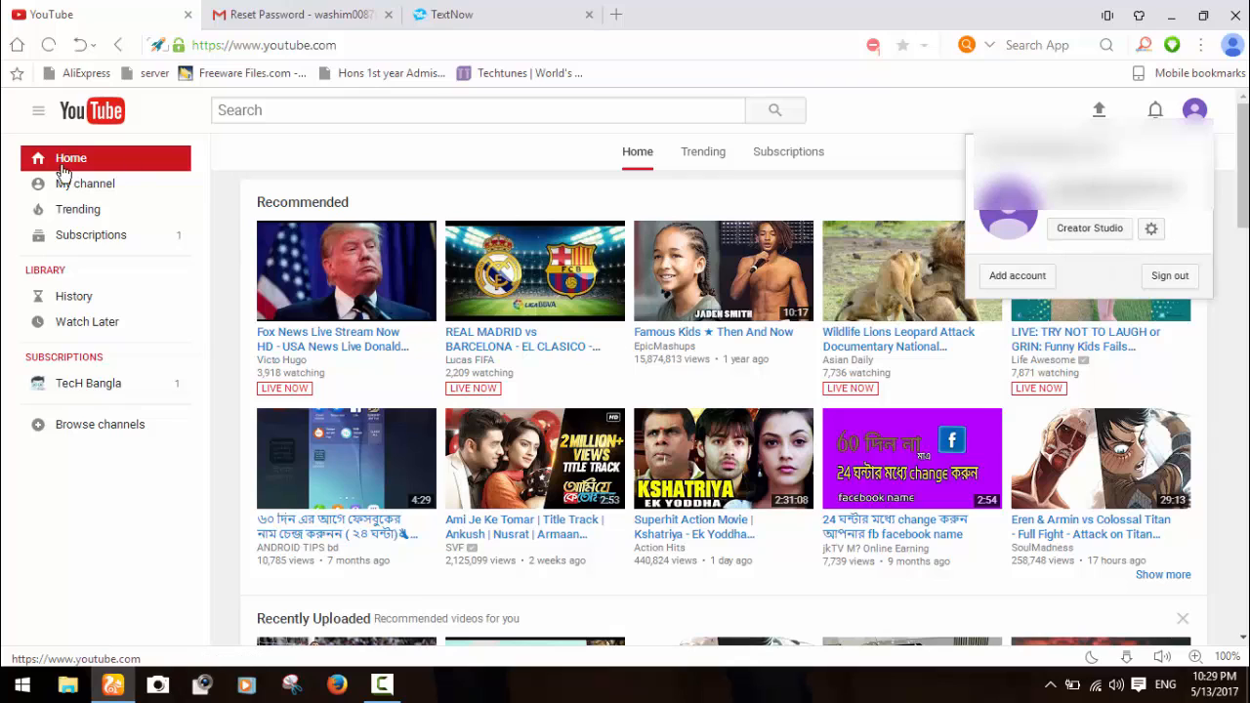
Create a YouTube channel for the signed-in account using the prefilled first and last name
left_click(83, 192)
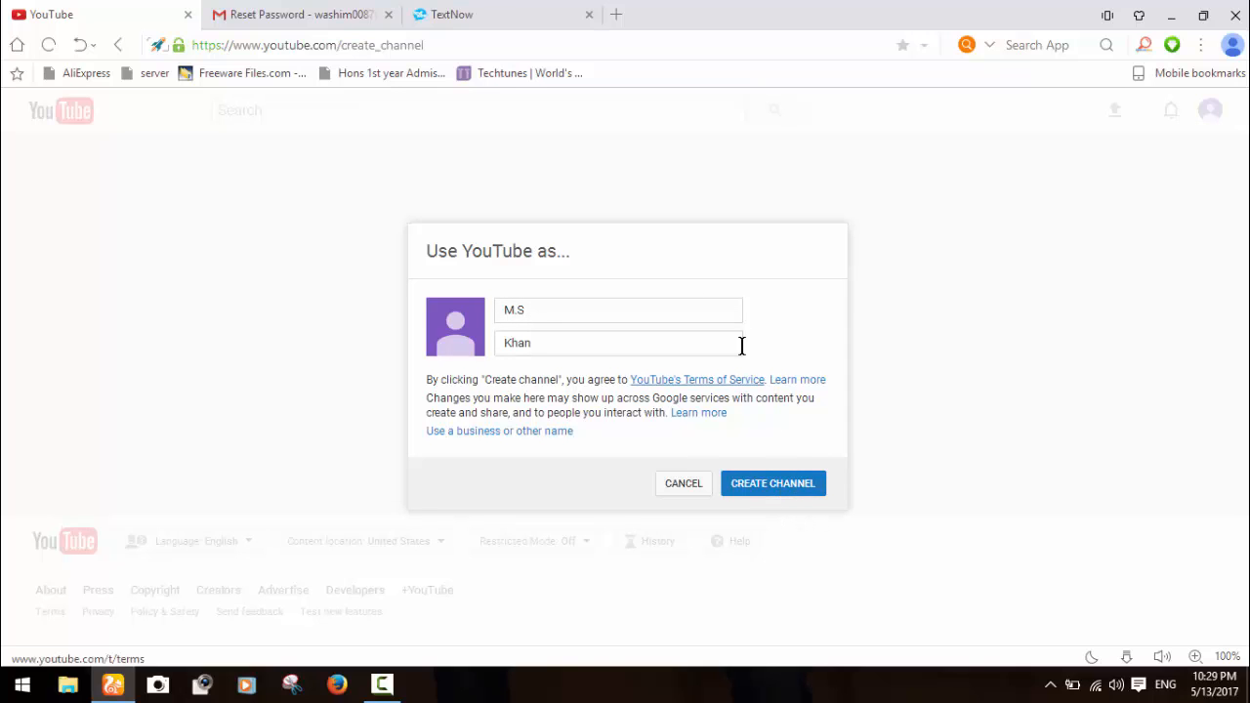
left_click(798, 494)
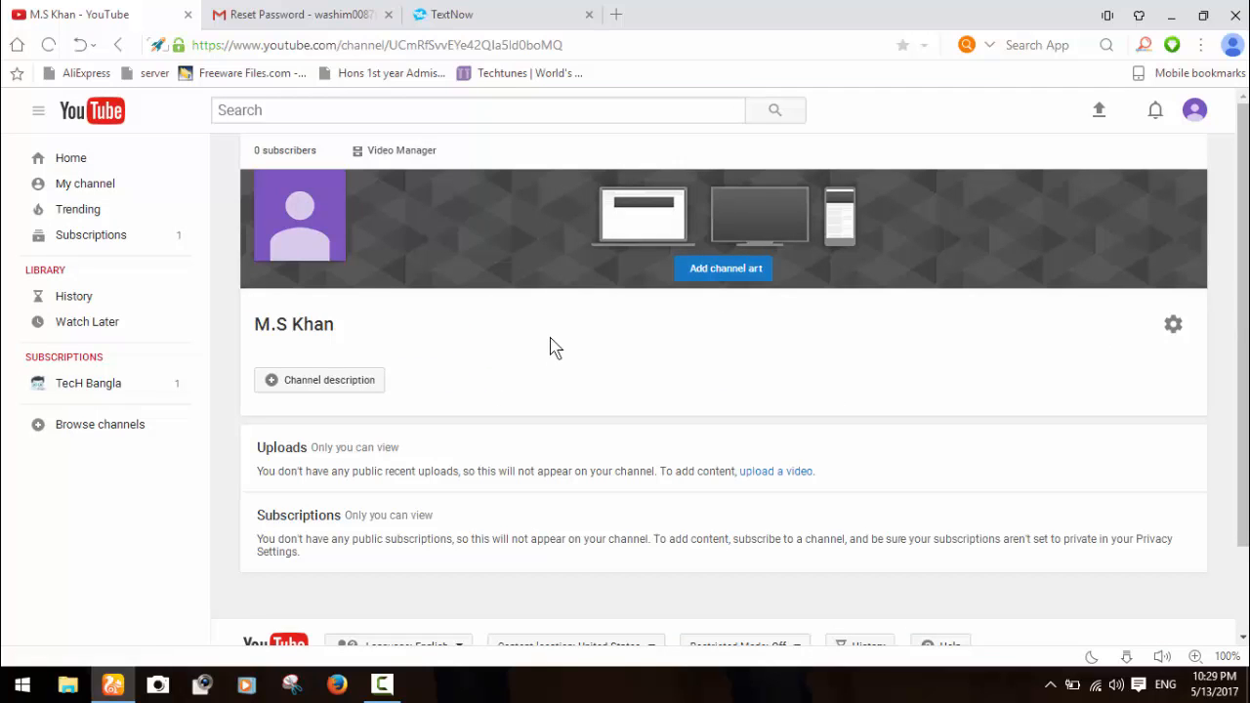
scroll(531, 326, "down", 1)
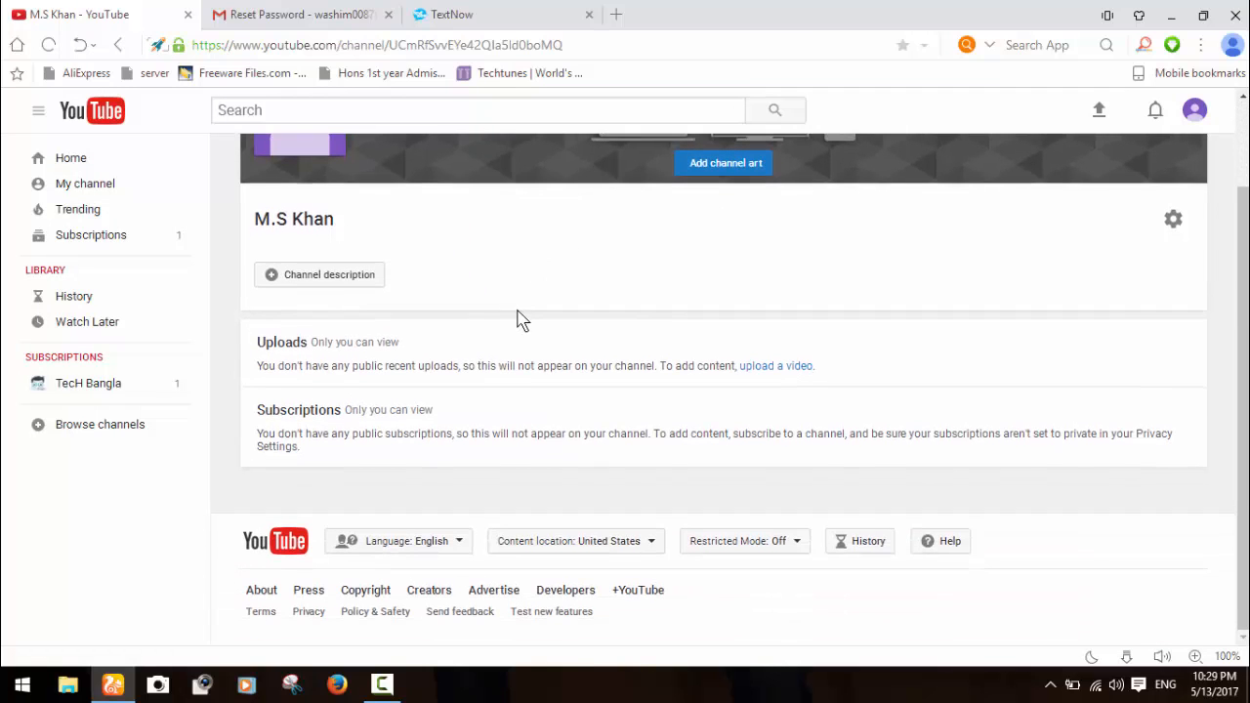
left_click(382, 683)
scroll(576, 345, "up", 1)
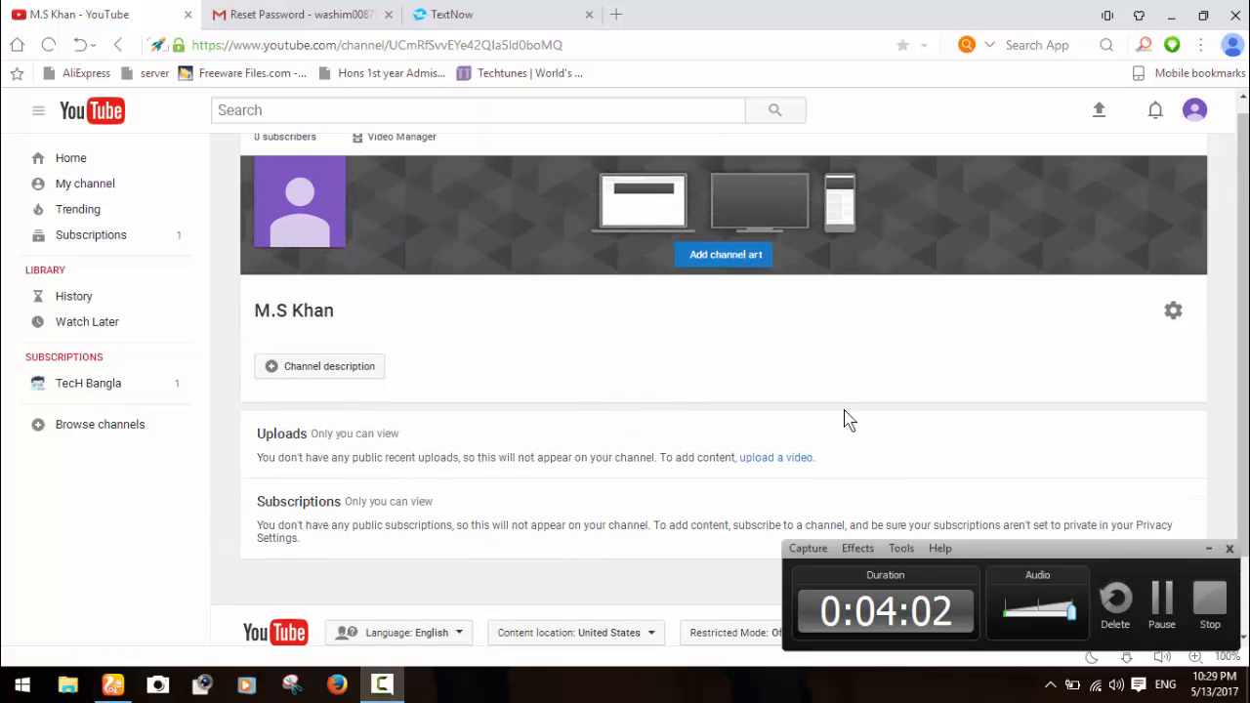
left_click(1208, 548)
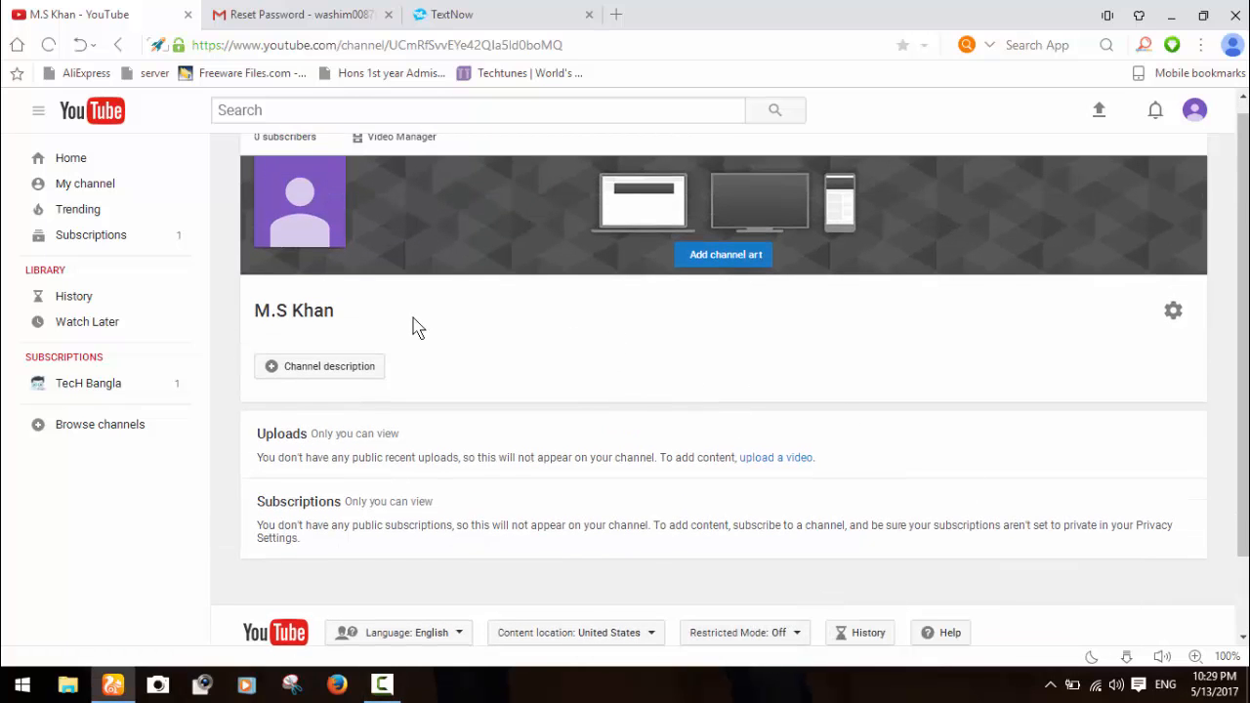
scroll(371, 303, "up", 1)
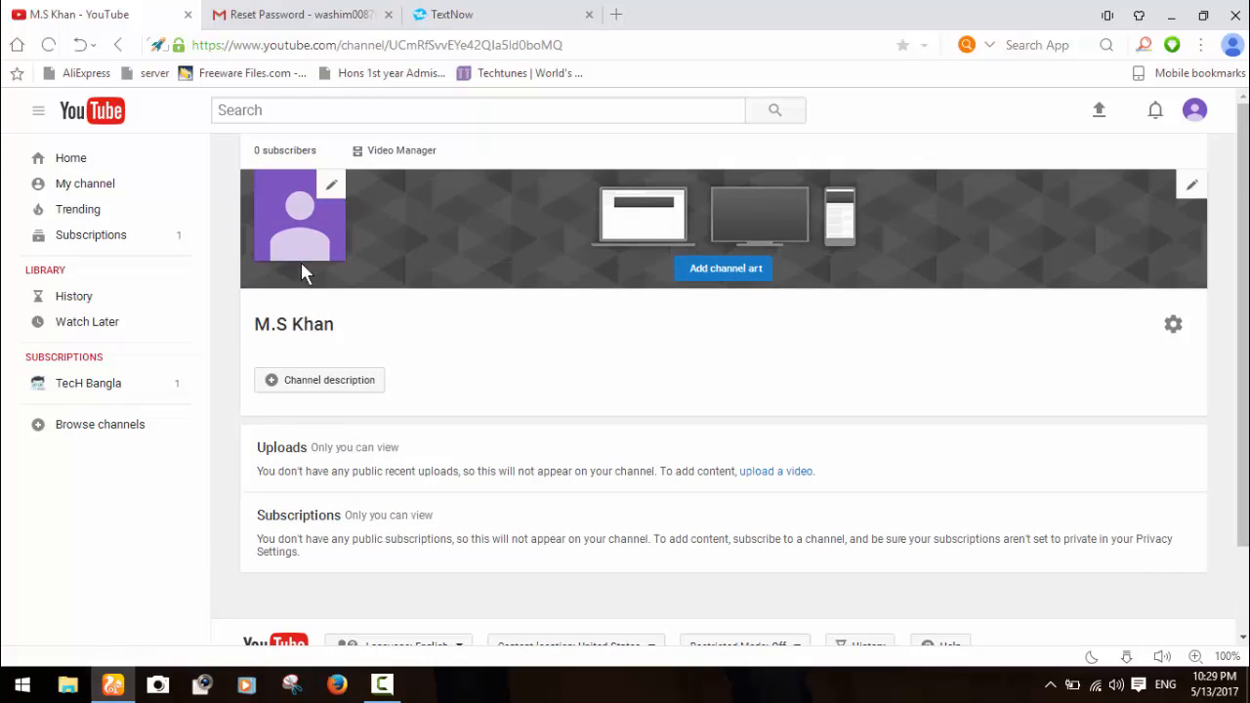
View the new channel's privacy and layout settings and close them without saving
left_click(112, 196)
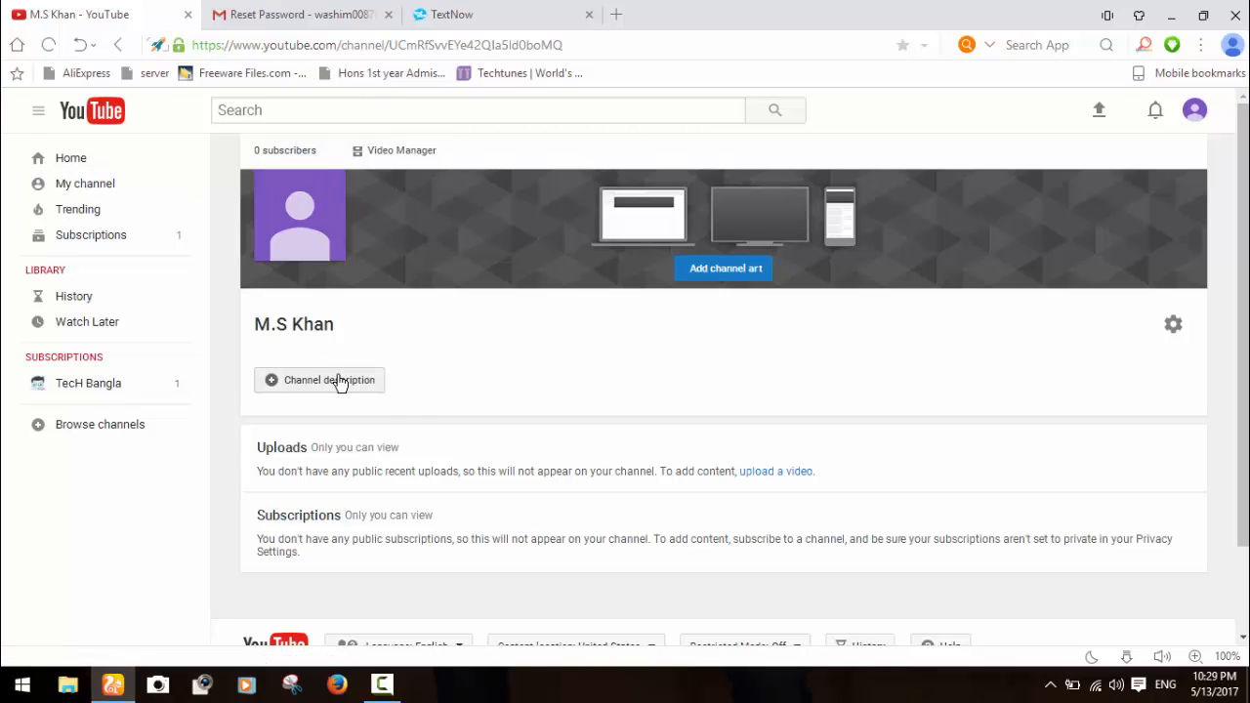
left_click(1173, 325)
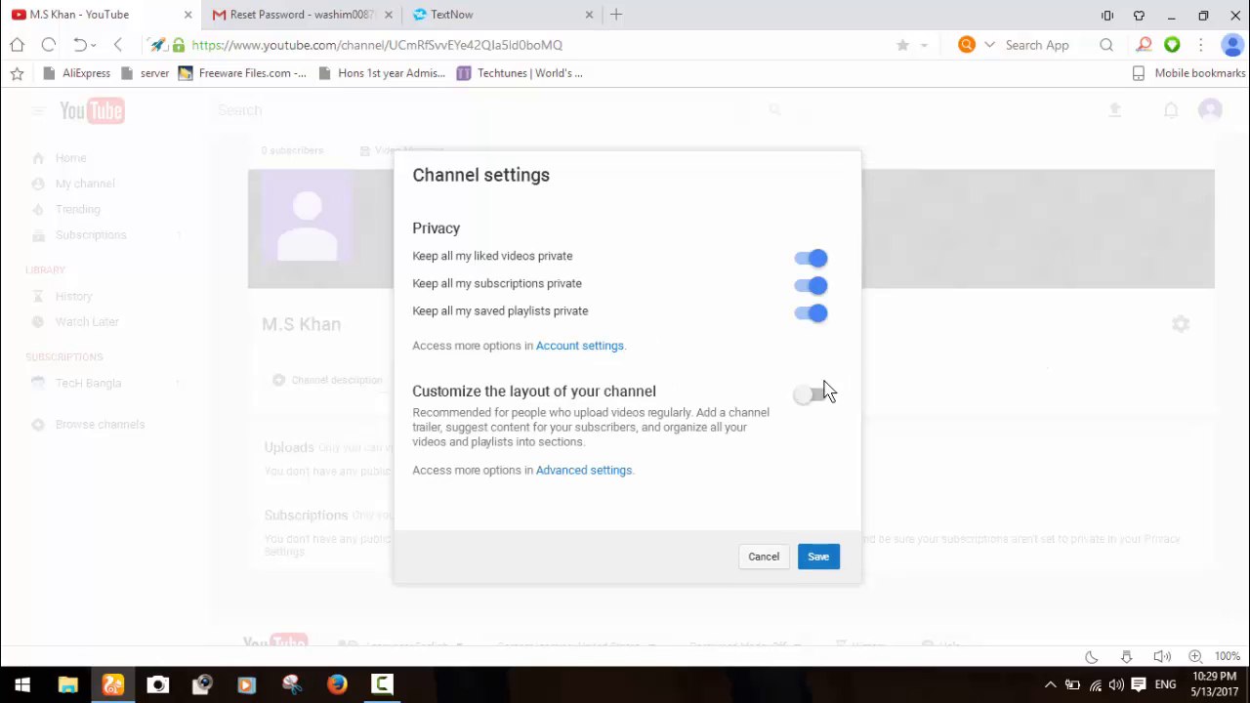
left_click(767, 564)
left_click(382, 684)
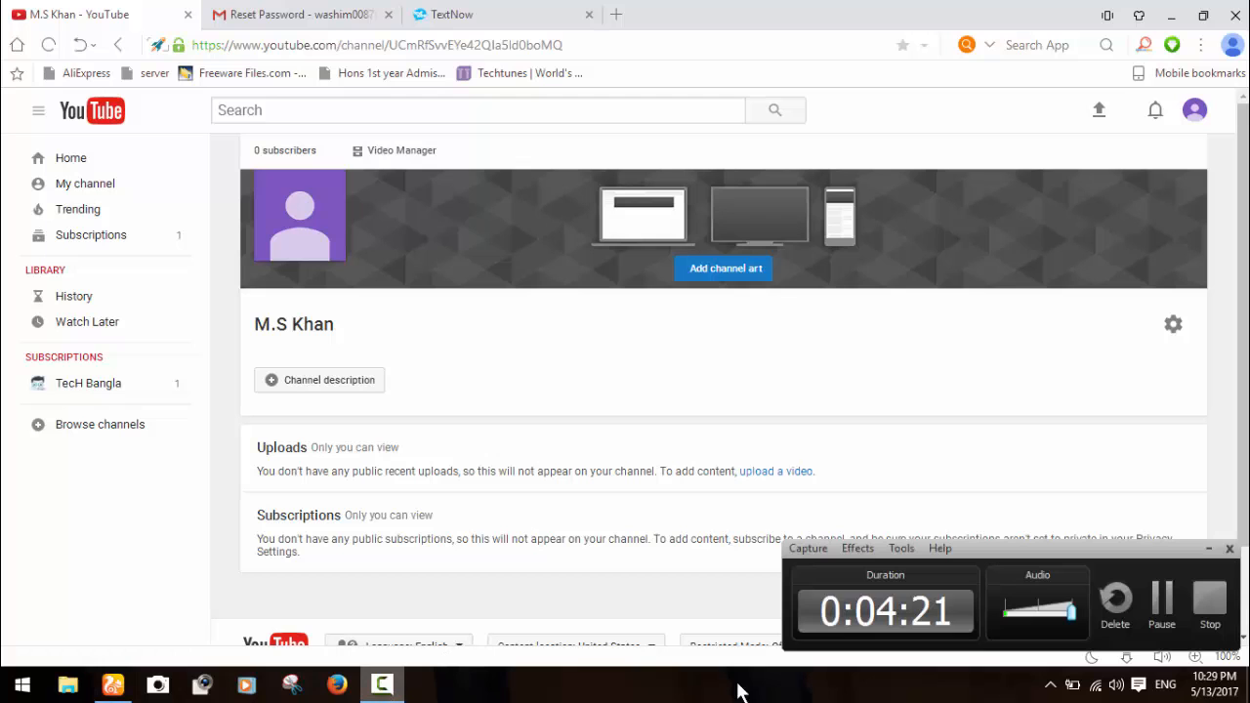
left_click(1161, 599)
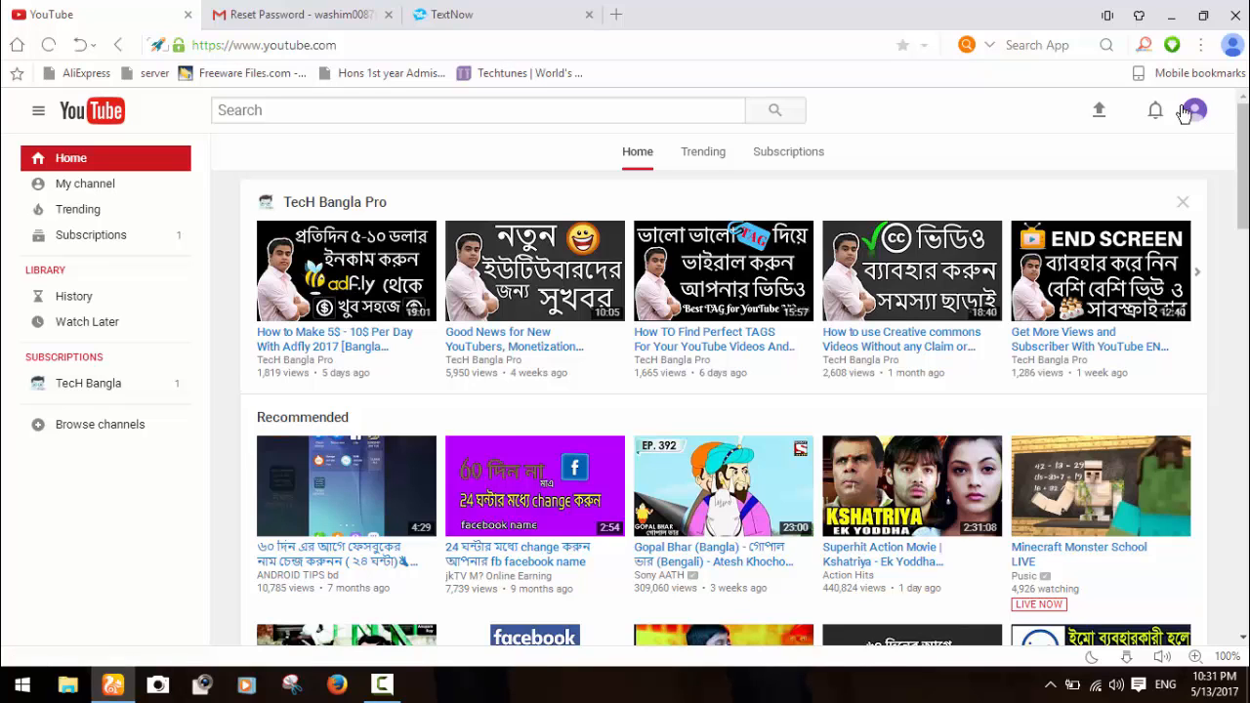
left_click(382, 684)
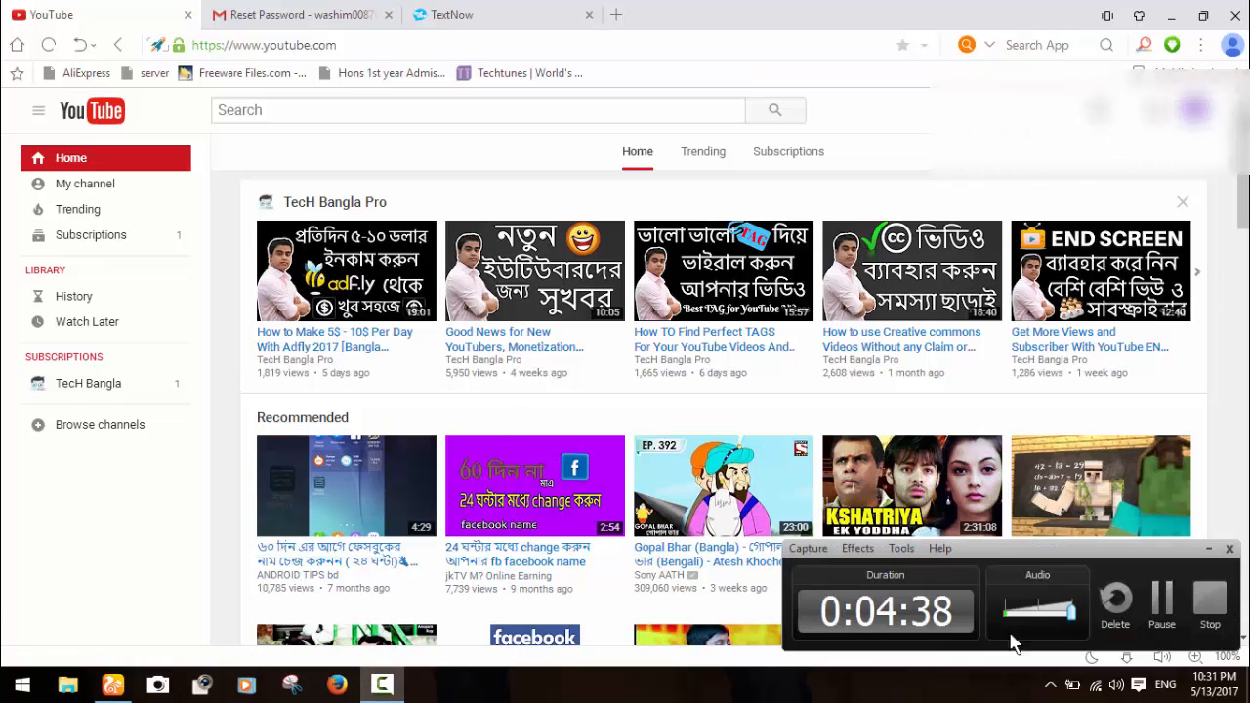
left_click(1161, 599)
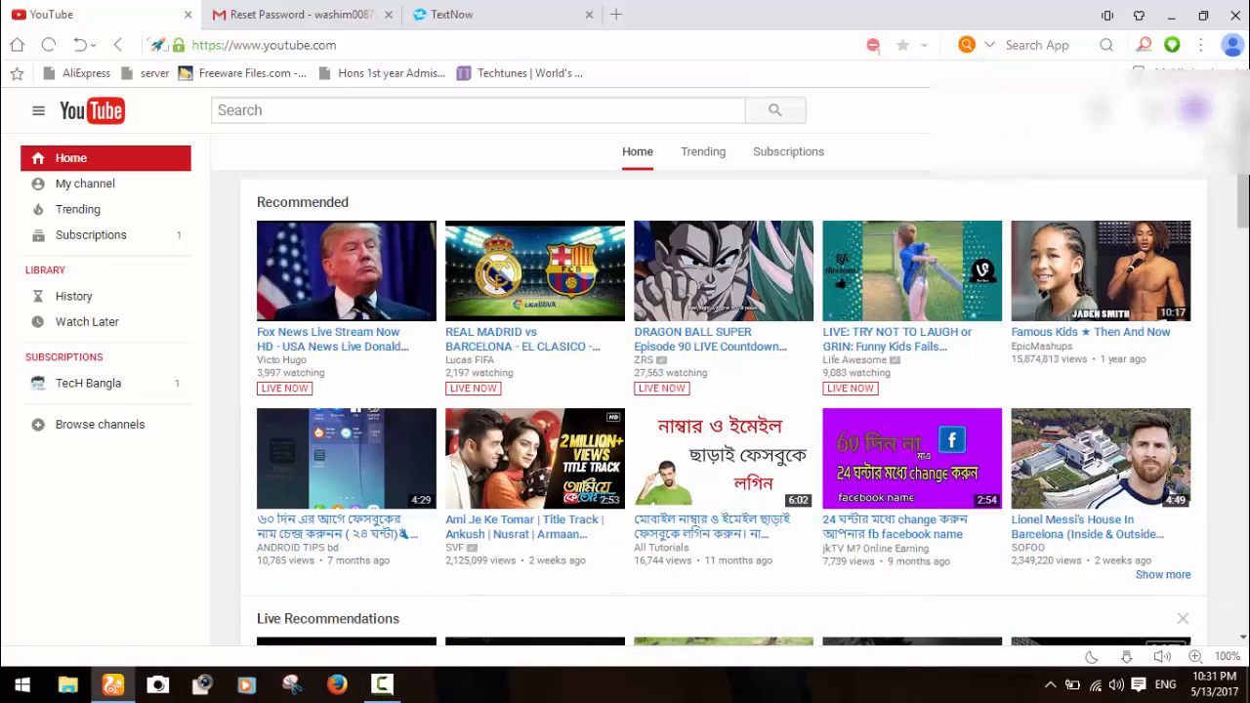
Open the channel's Status and Features page in Creator Studio and start the account verification
left_click(1193, 109)
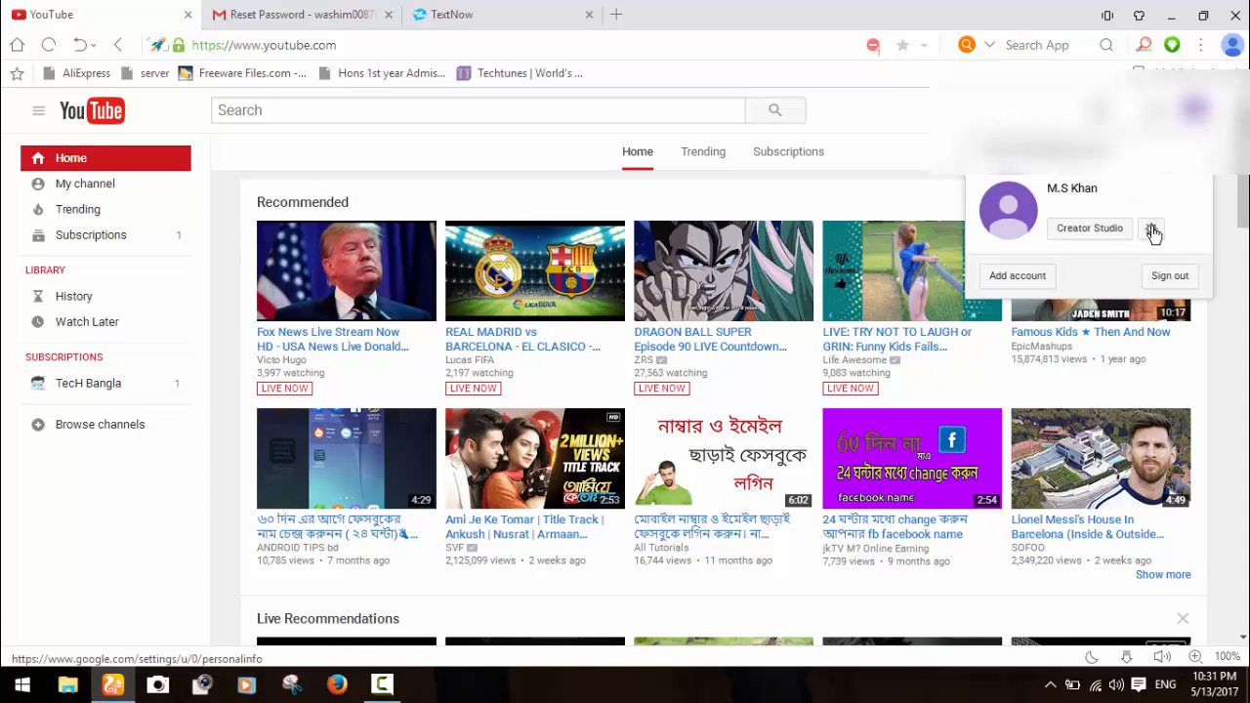
left_click(1105, 241)
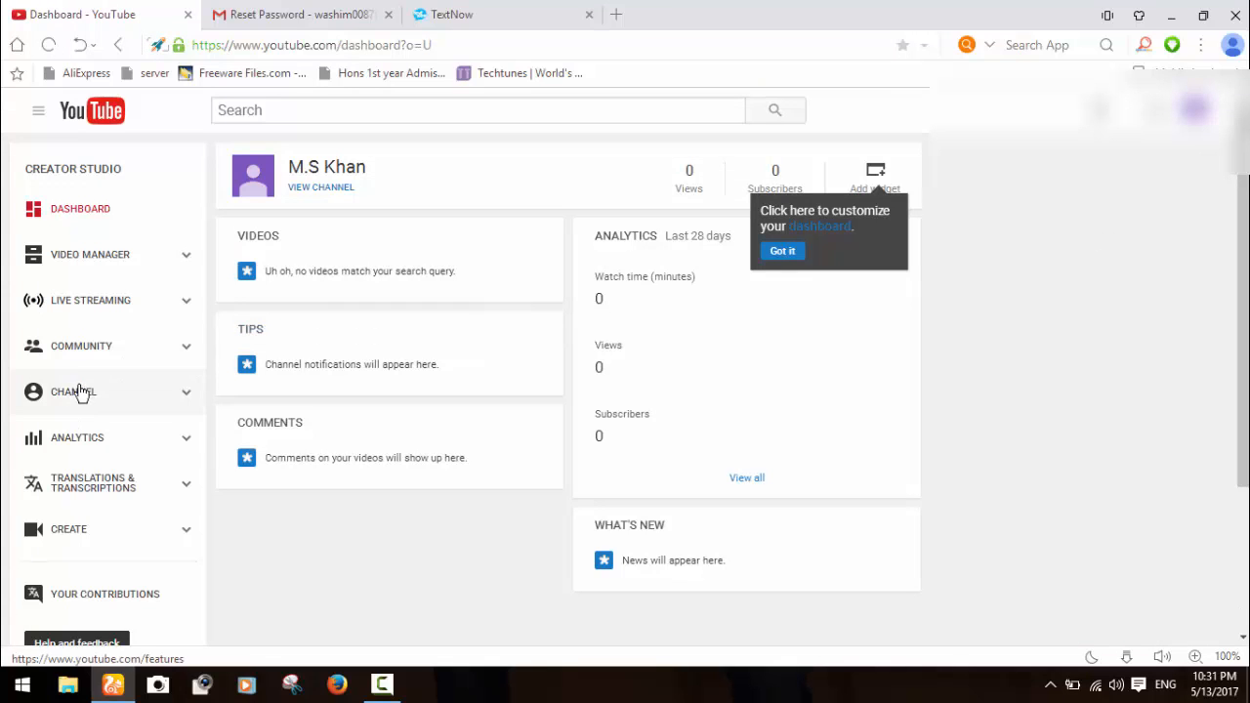
left_click(81, 393)
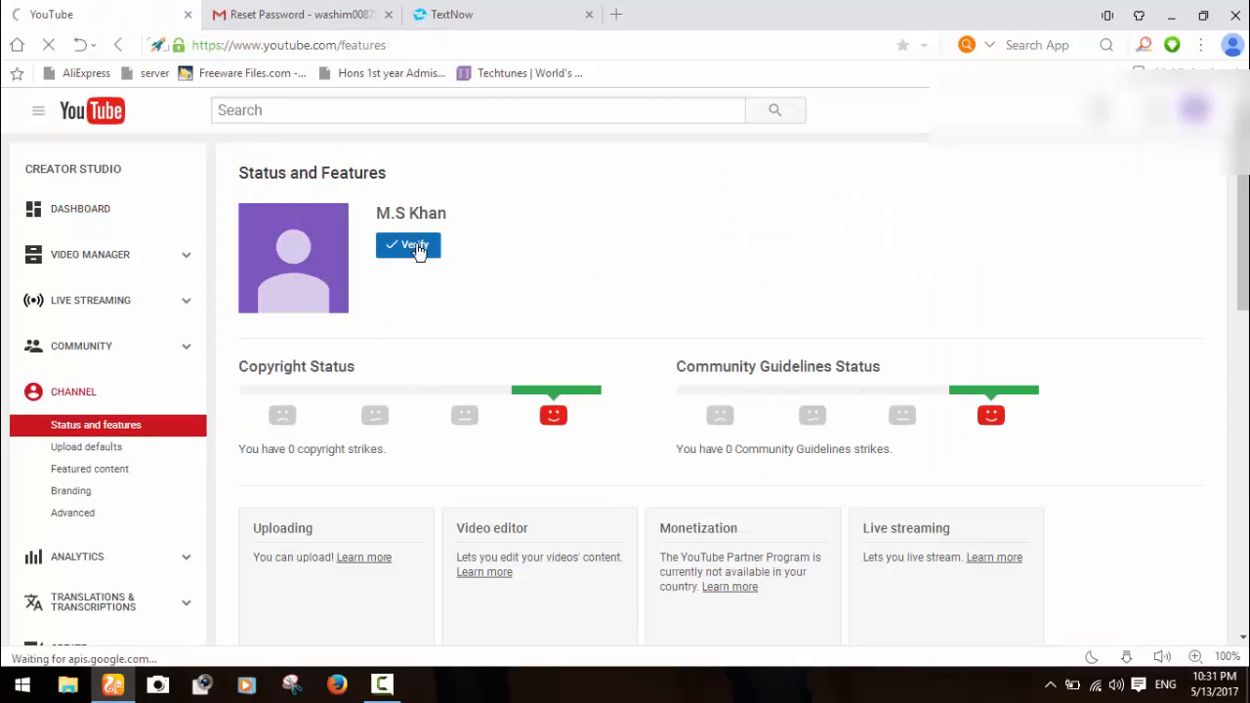
left_click(415, 248)
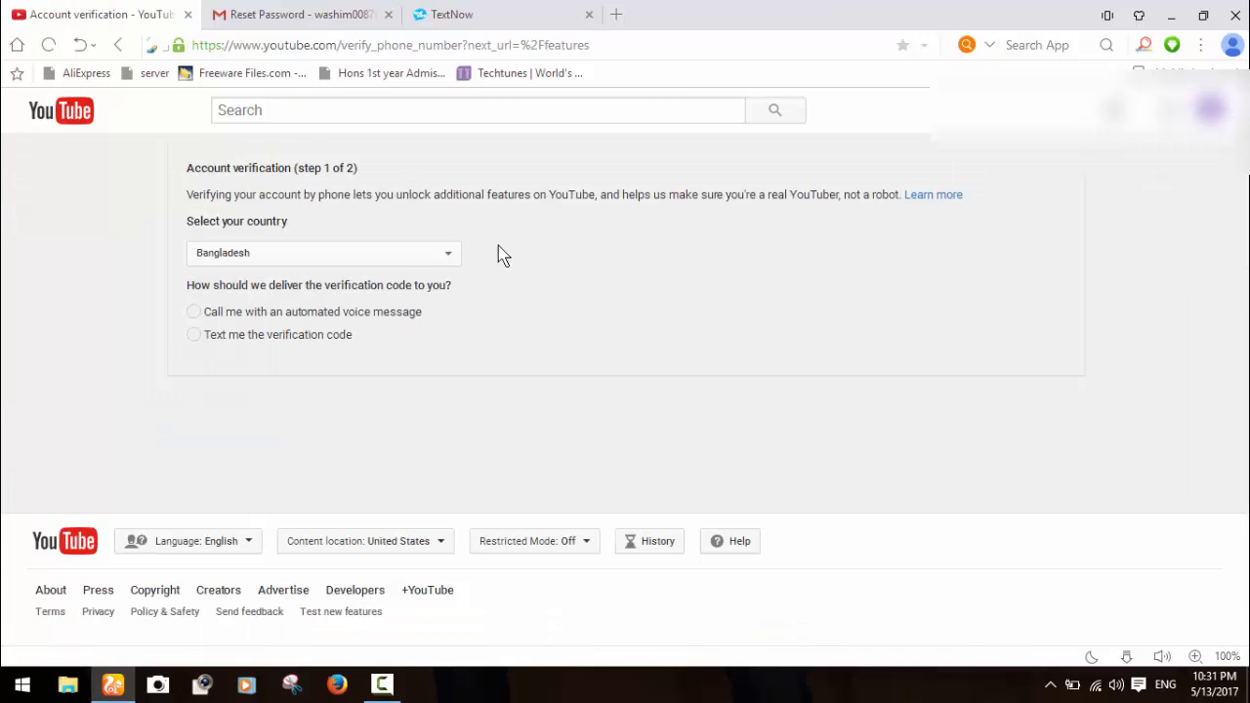
Set the country for the account verification to United States
left_click(451, 254)
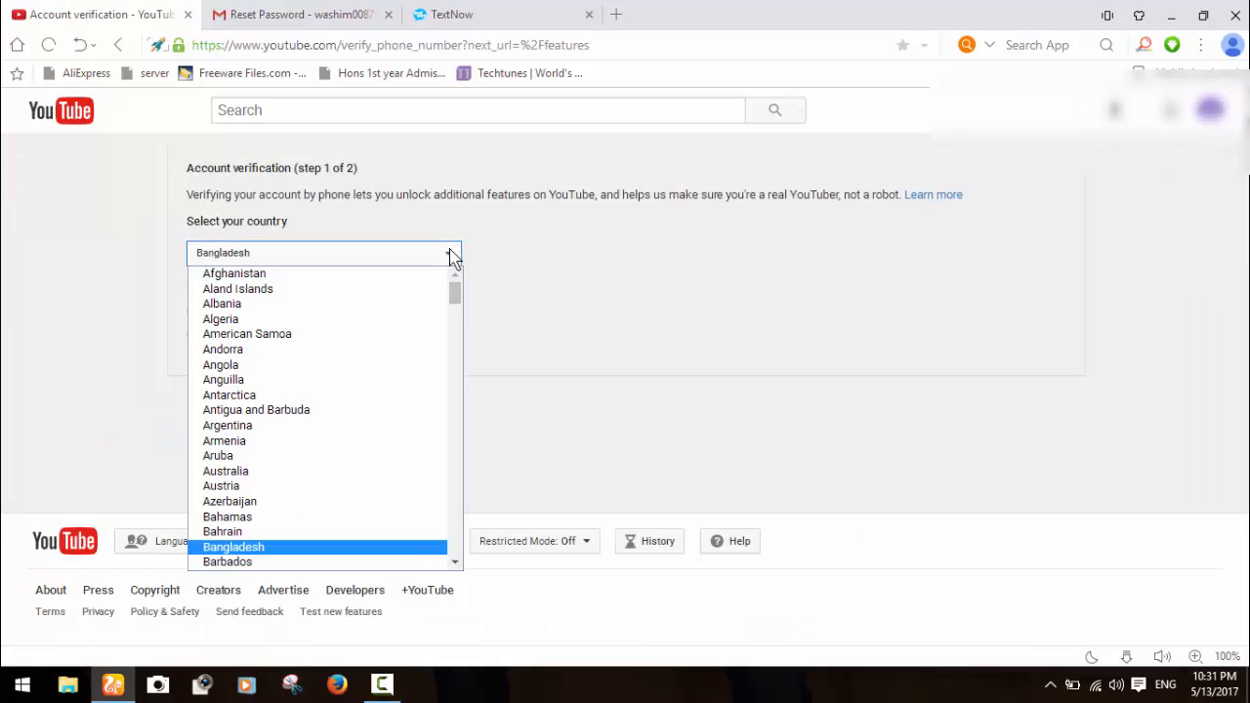
scroll(354, 421, "down", 5)
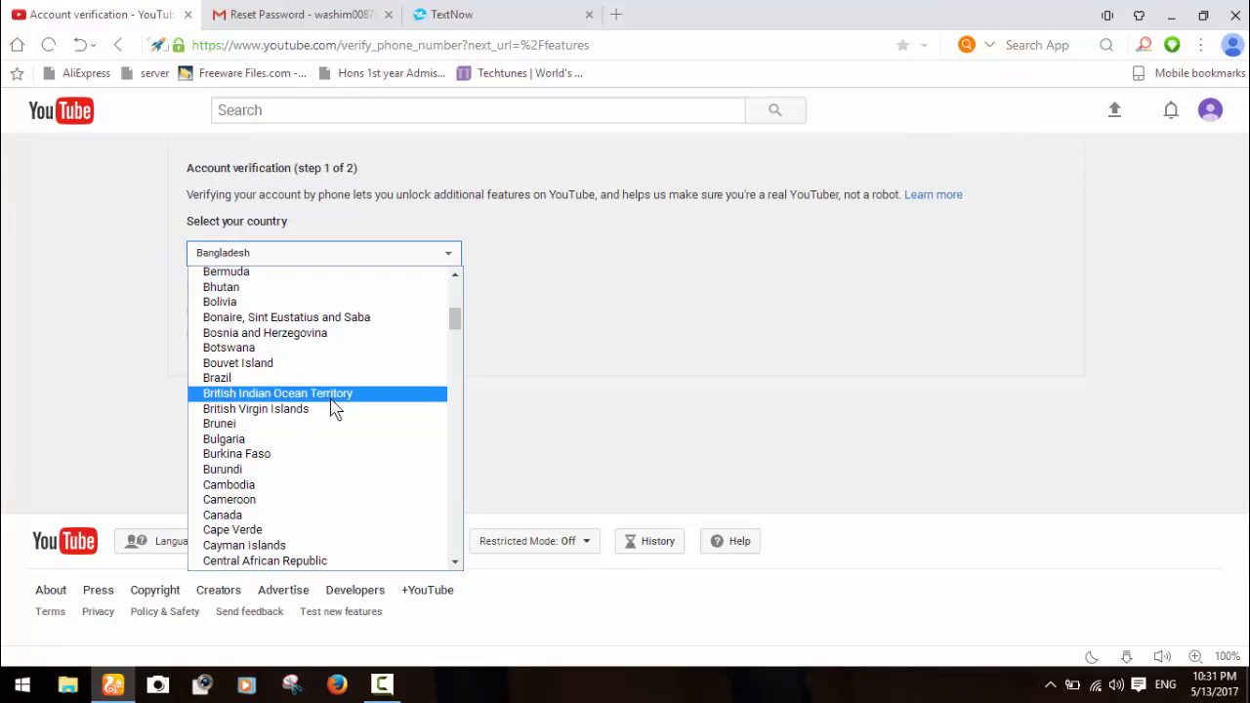
scroll(321, 419, "down", 2)
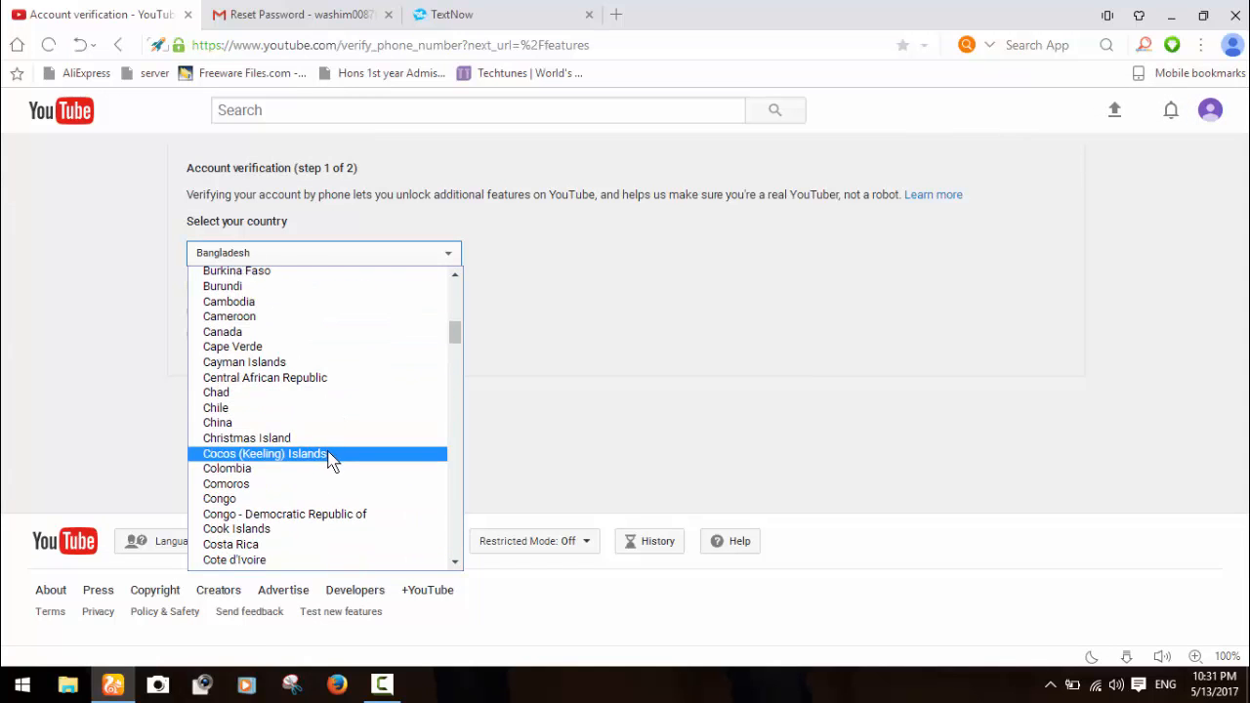
scroll(329, 467, "down", 4)
scroll(329, 473, "down", 10)
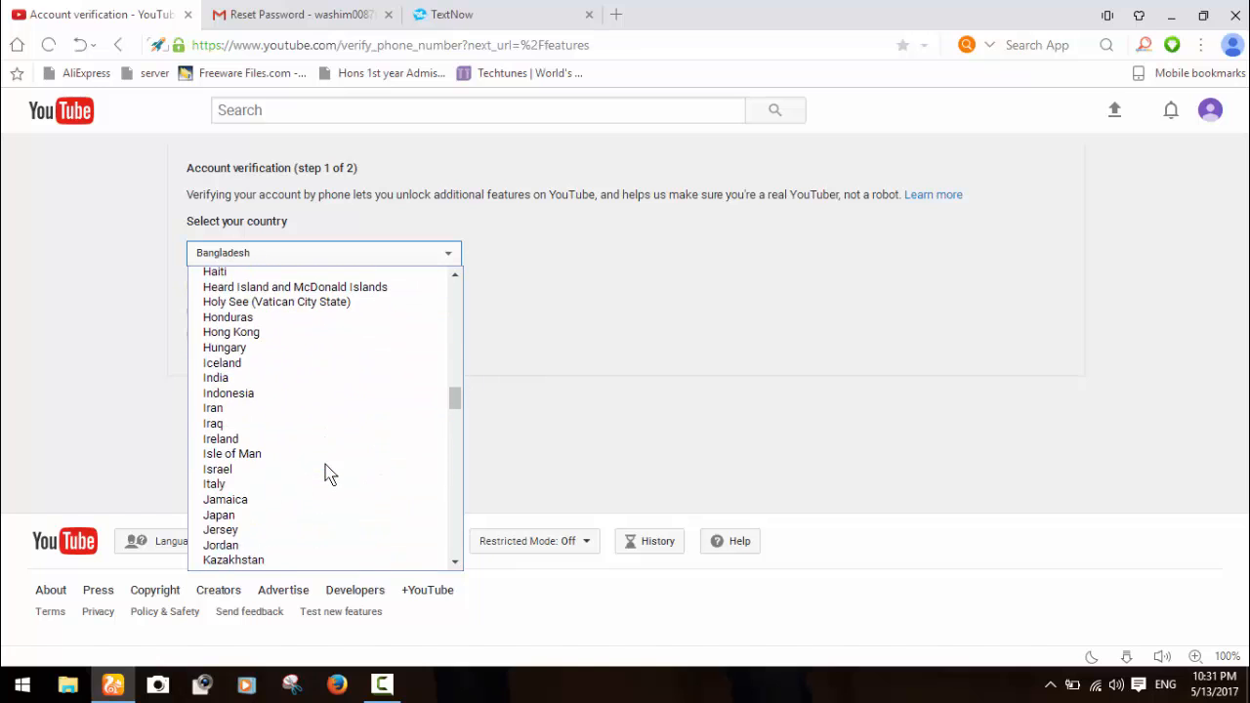
scroll(329, 473, "down", 15)
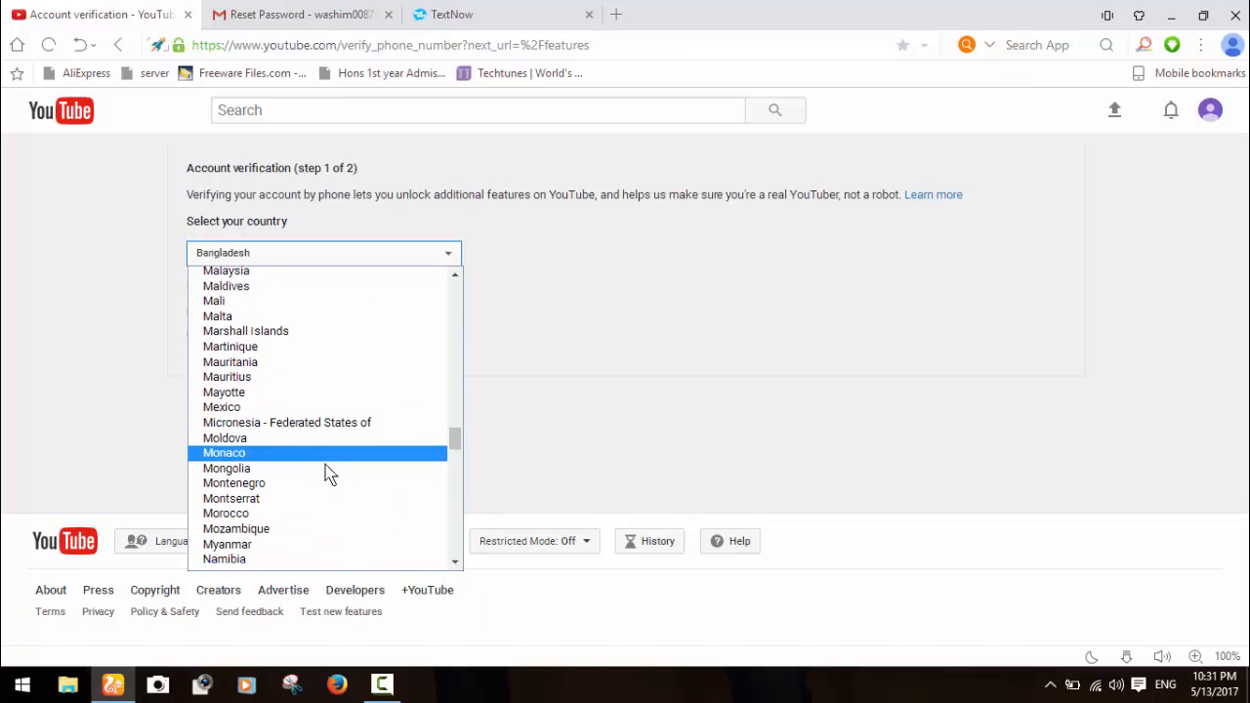
scroll(348, 505, "down", 16)
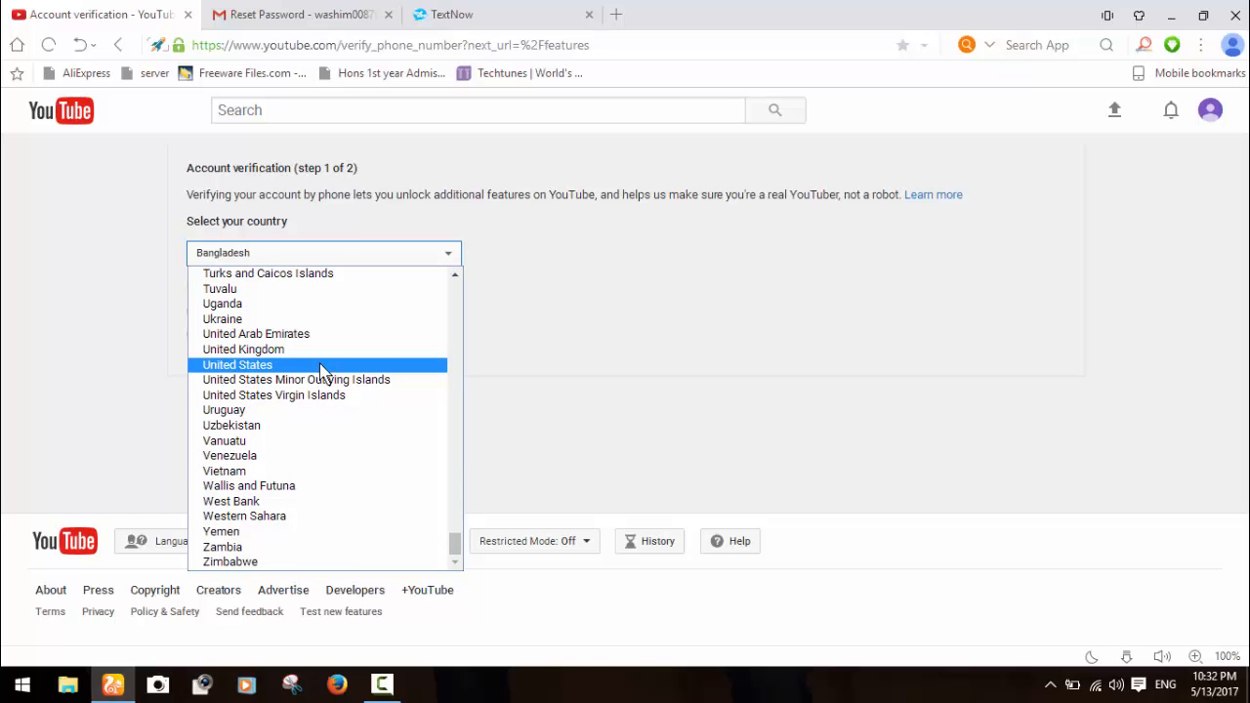
left_click(322, 367)
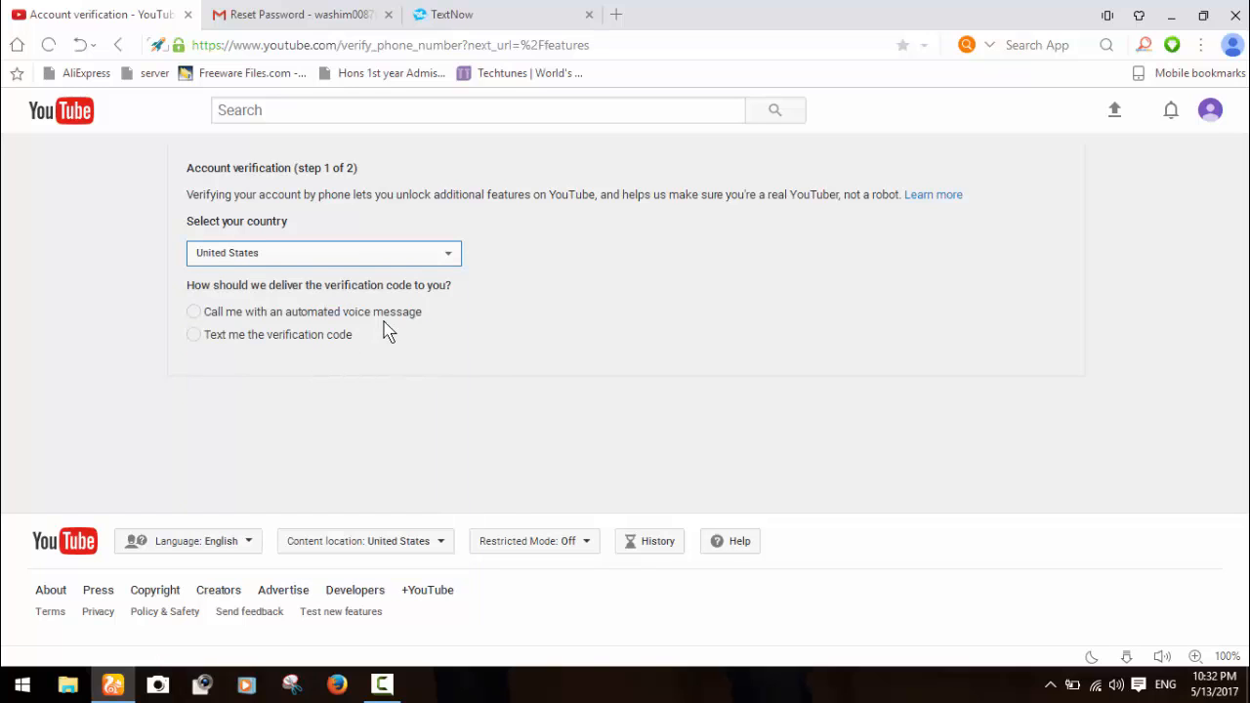
Choose to receive the verification code by automated voice call, check that TextNow is open, and confirm the phone-ready notice
left_click(249, 316)
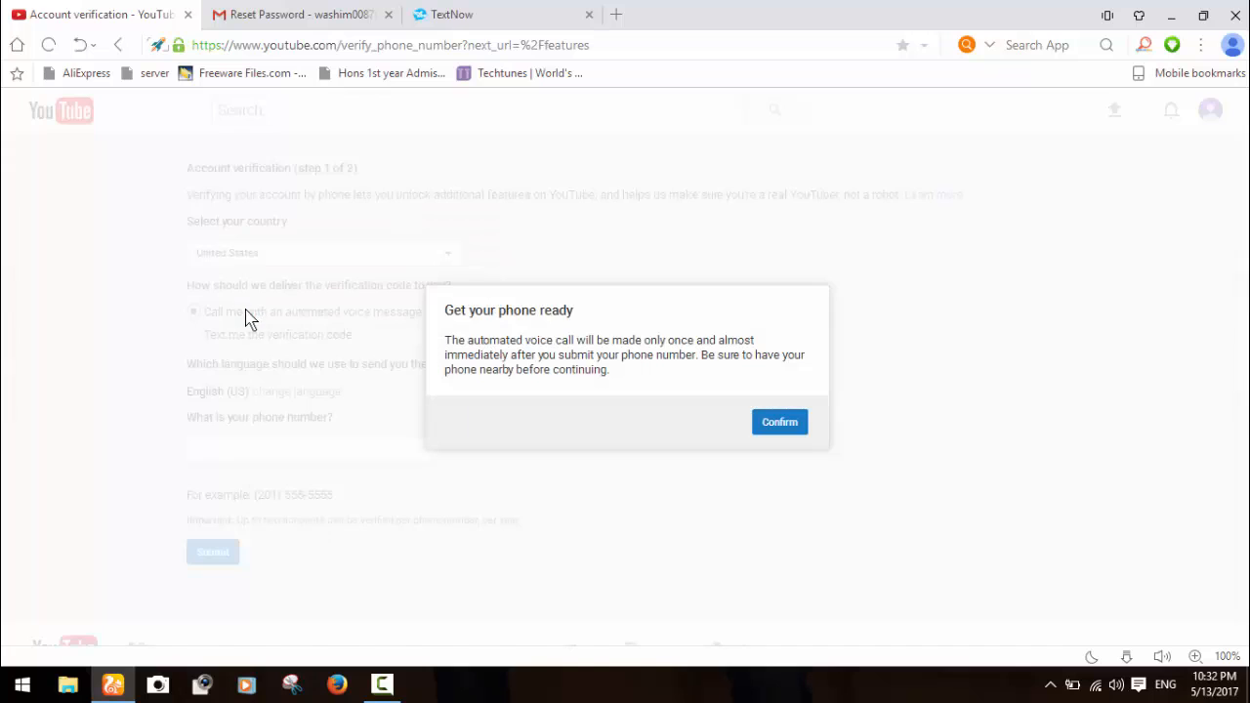
left_click(490, 15)
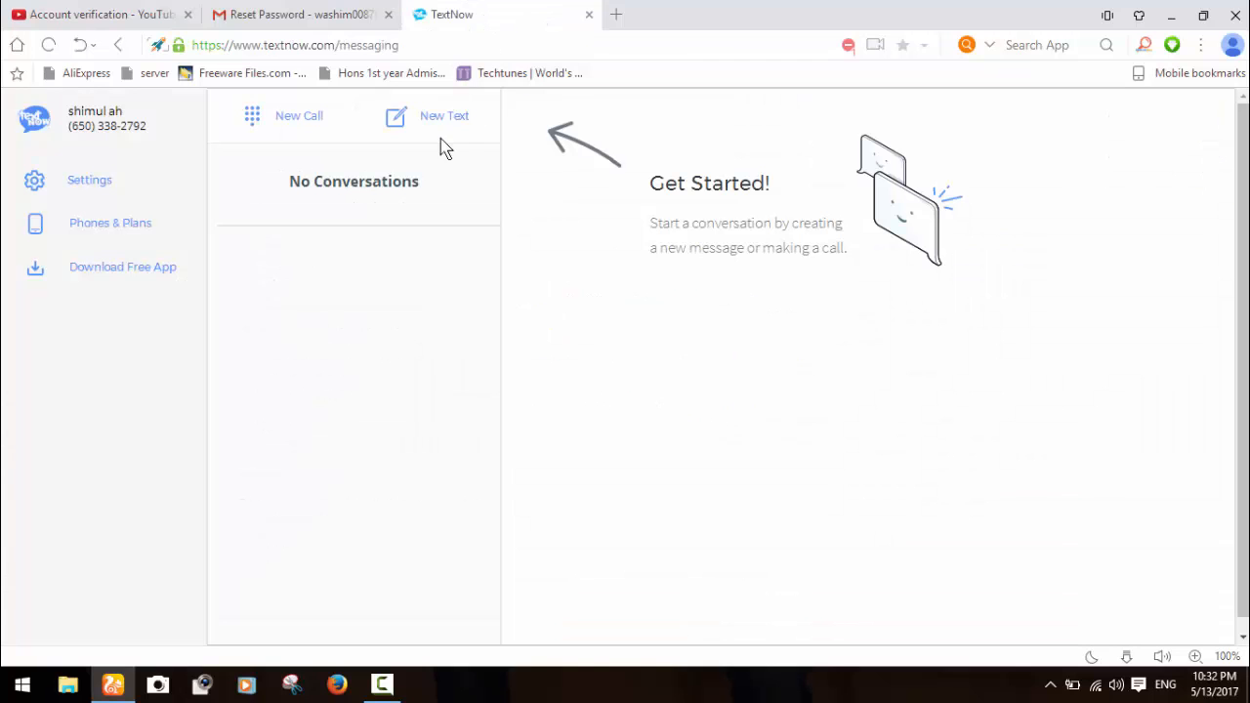
left_click(84, 10)
left_click(786, 426)
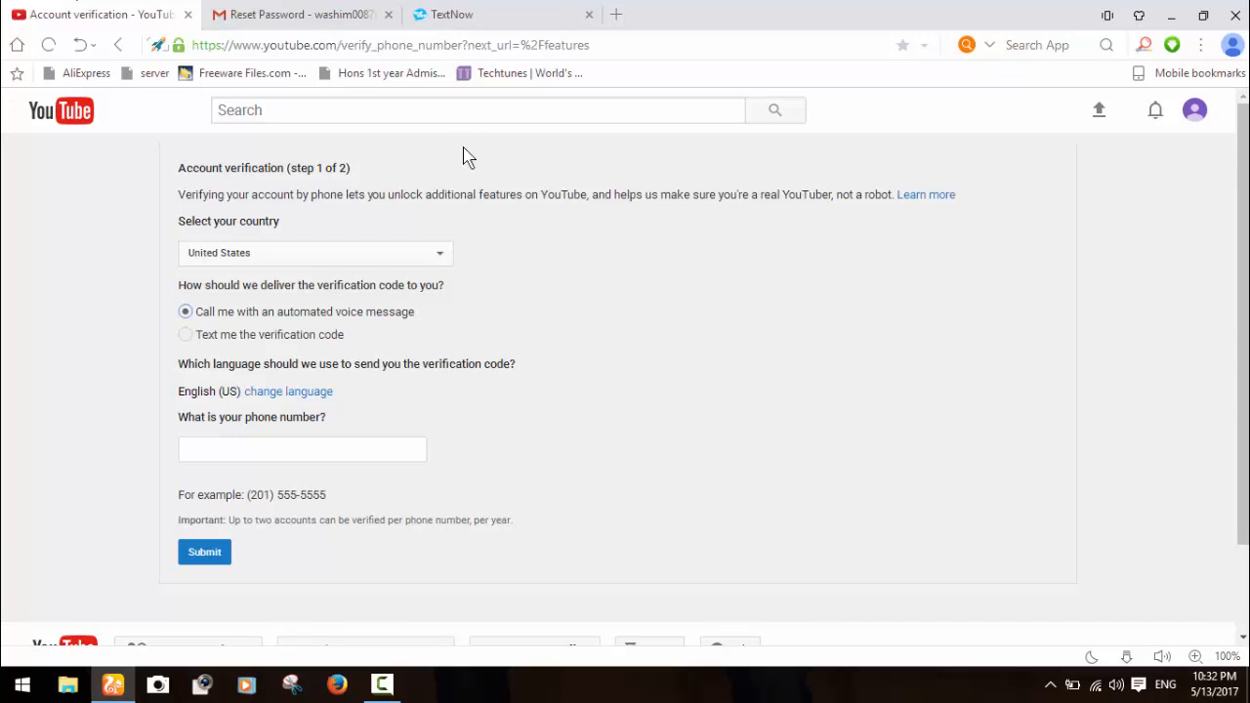
Switch to TextNow and copy the account's phone number
left_click(465, 11)
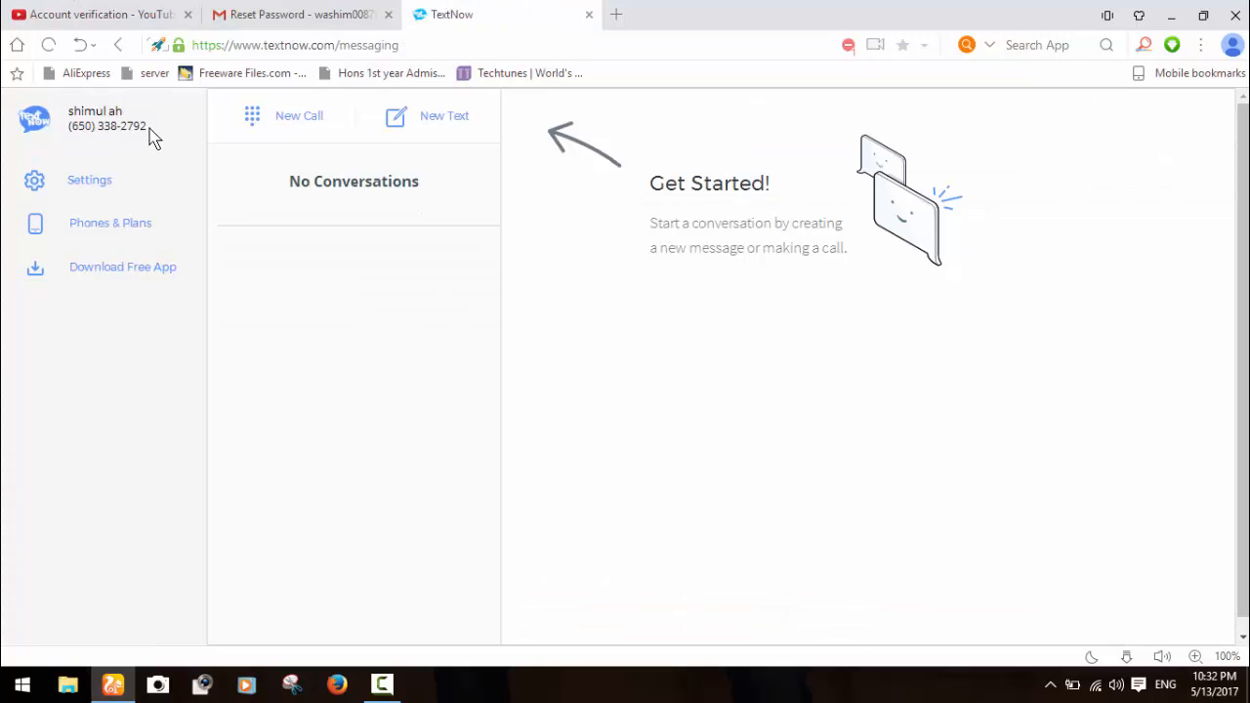
left_click_drag(149, 130, 73, 127)
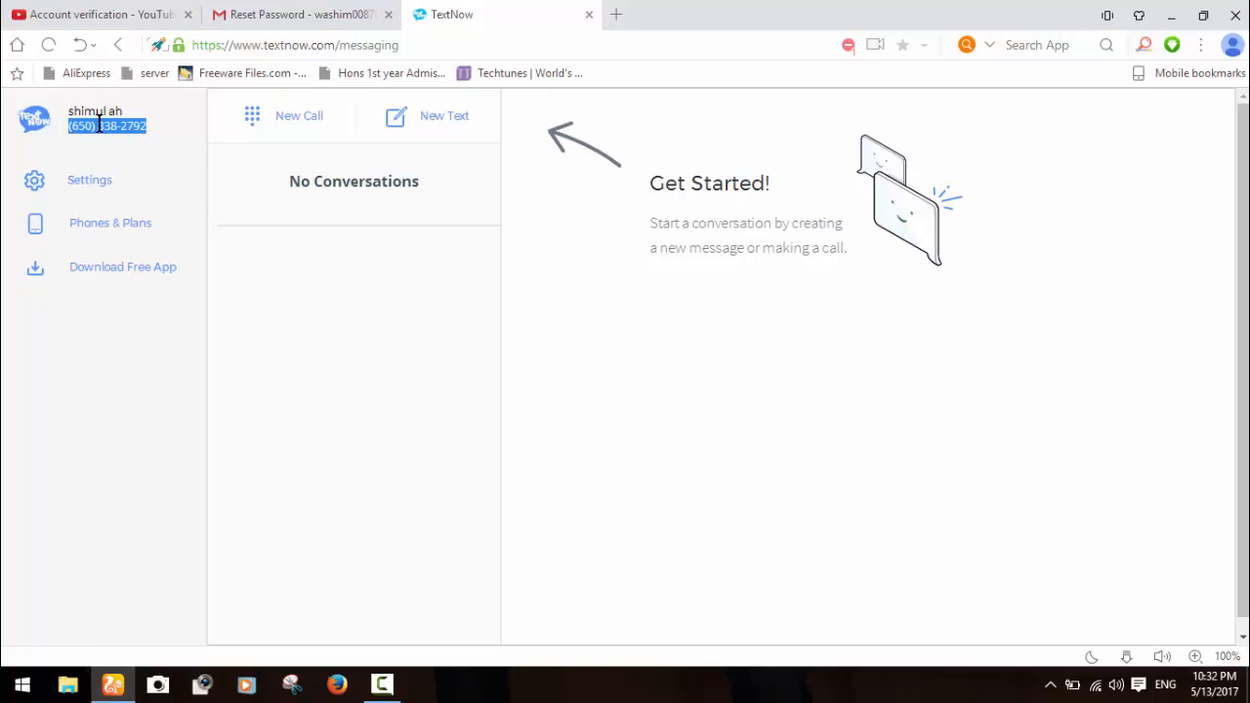
right_click(101, 125)
left_click(147, 136)
Return to the YouTube verification form, paste the copied phone number and submit it
left_click(93, 12)
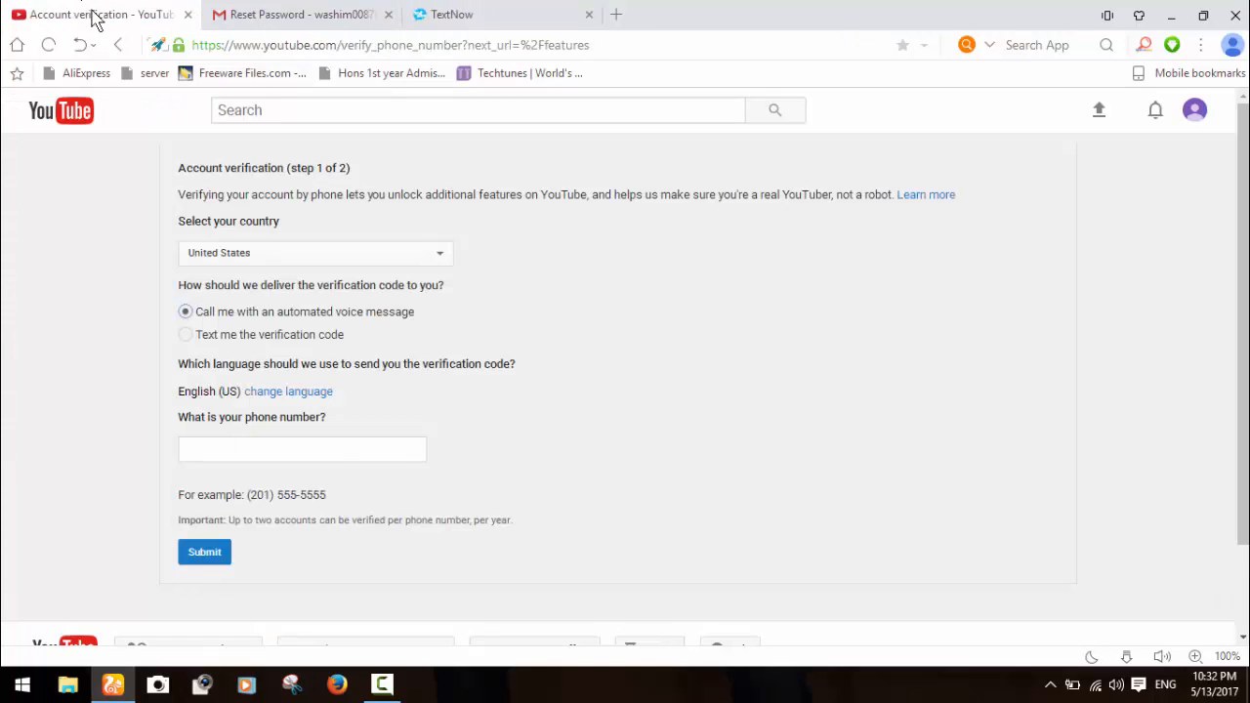
left_click(259, 450)
right_click(258, 450)
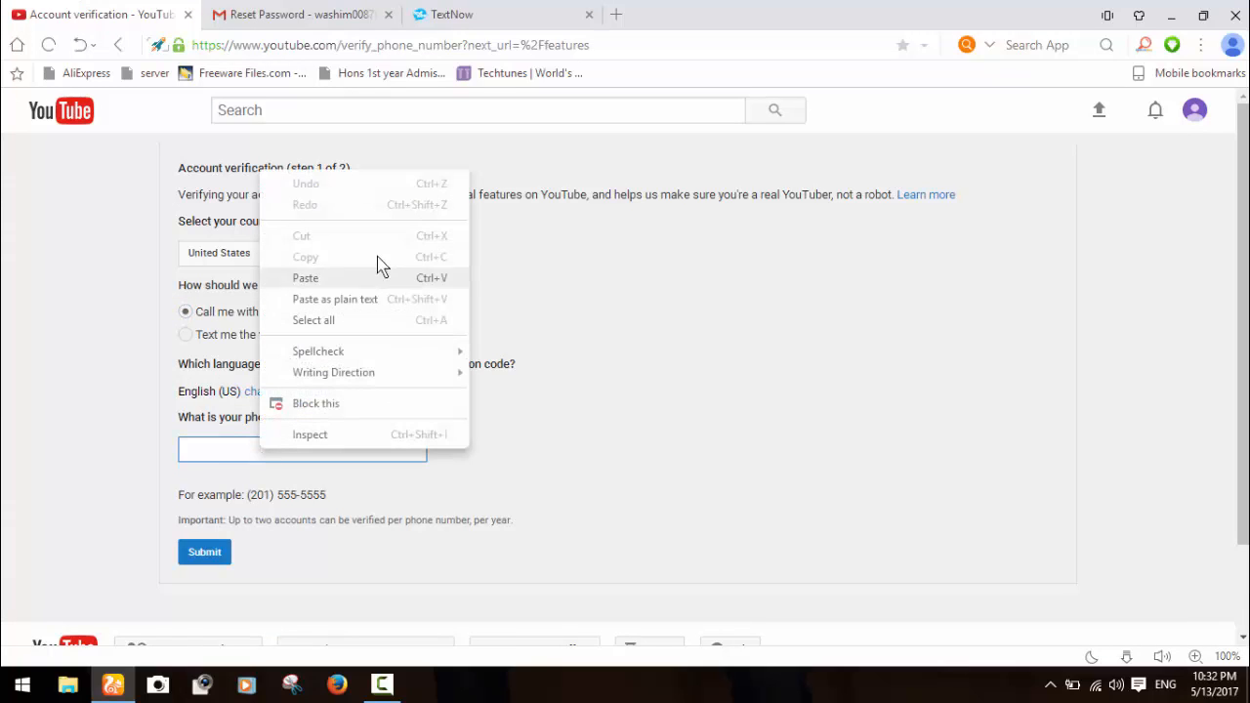
left_click(334, 279)
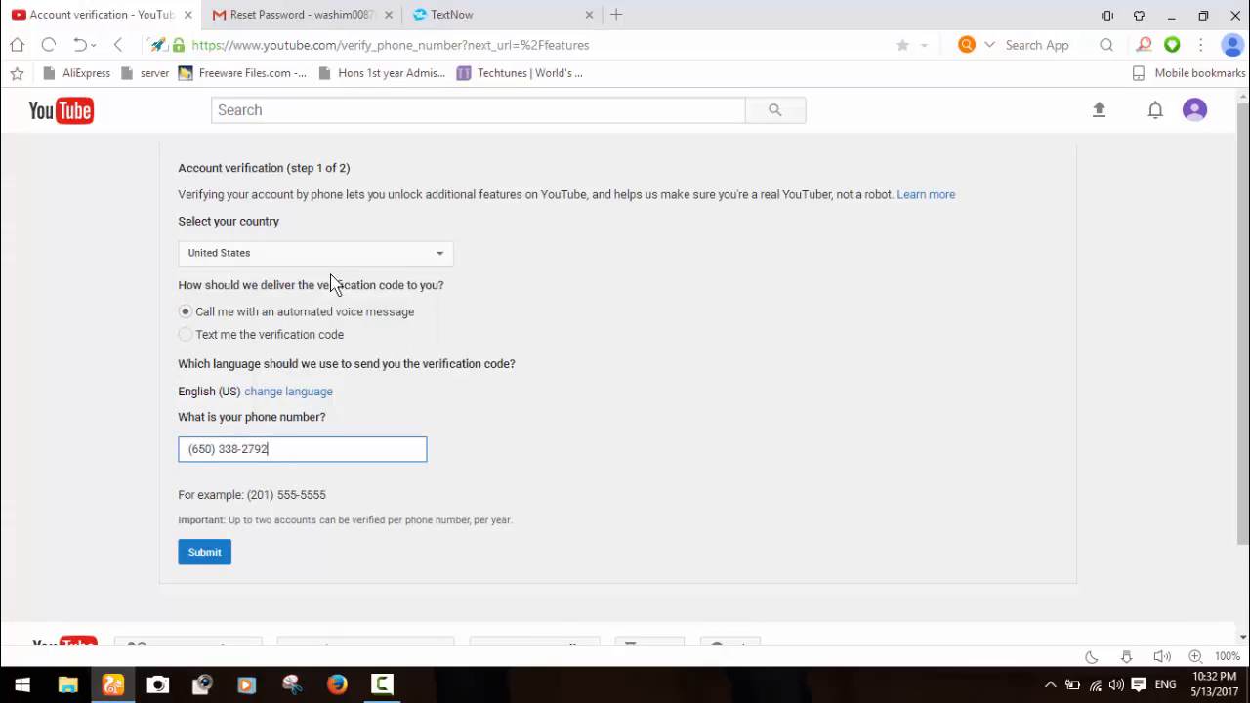
left_click(202, 553)
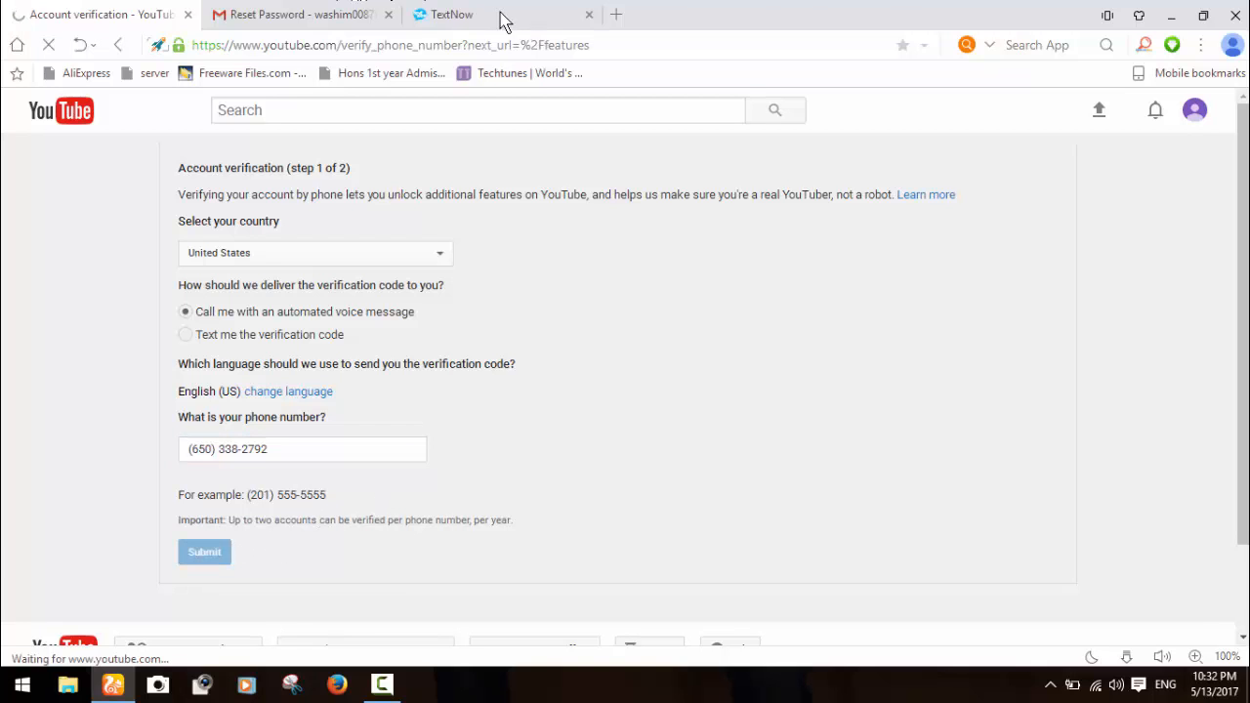
Switch to TextNow and answer the incoming verification call
left_click(501, 15)
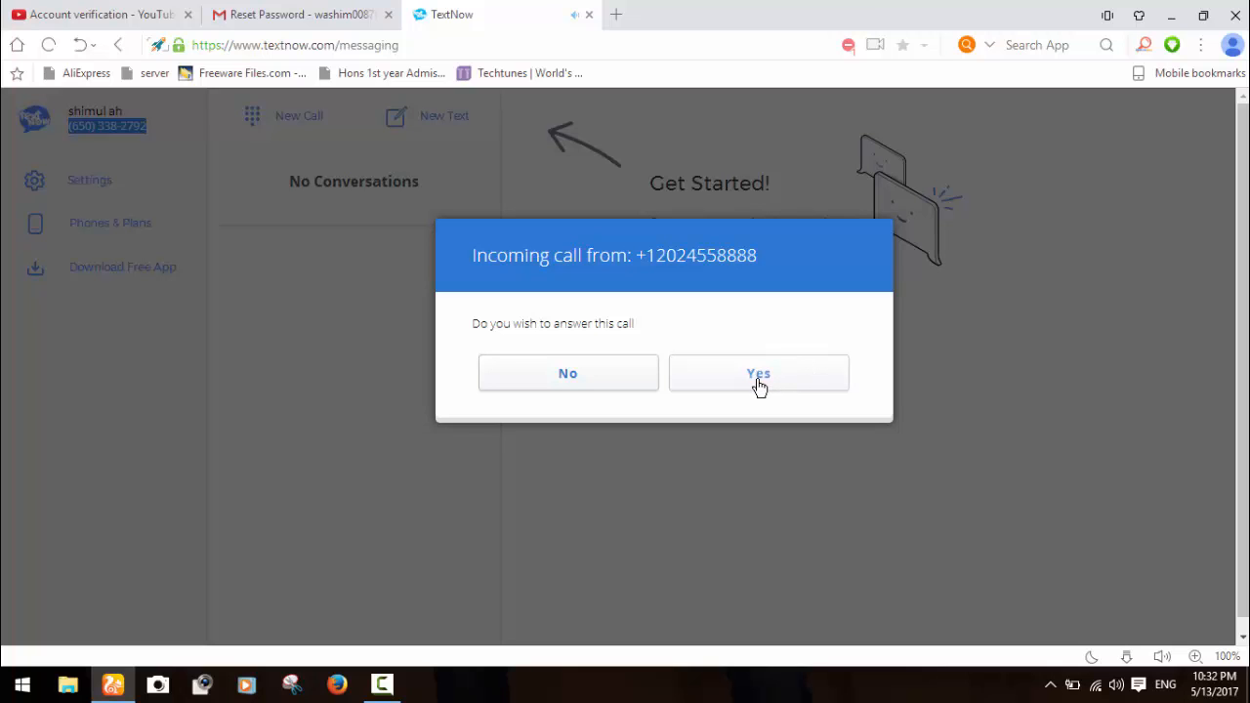
left_click(791, 382)
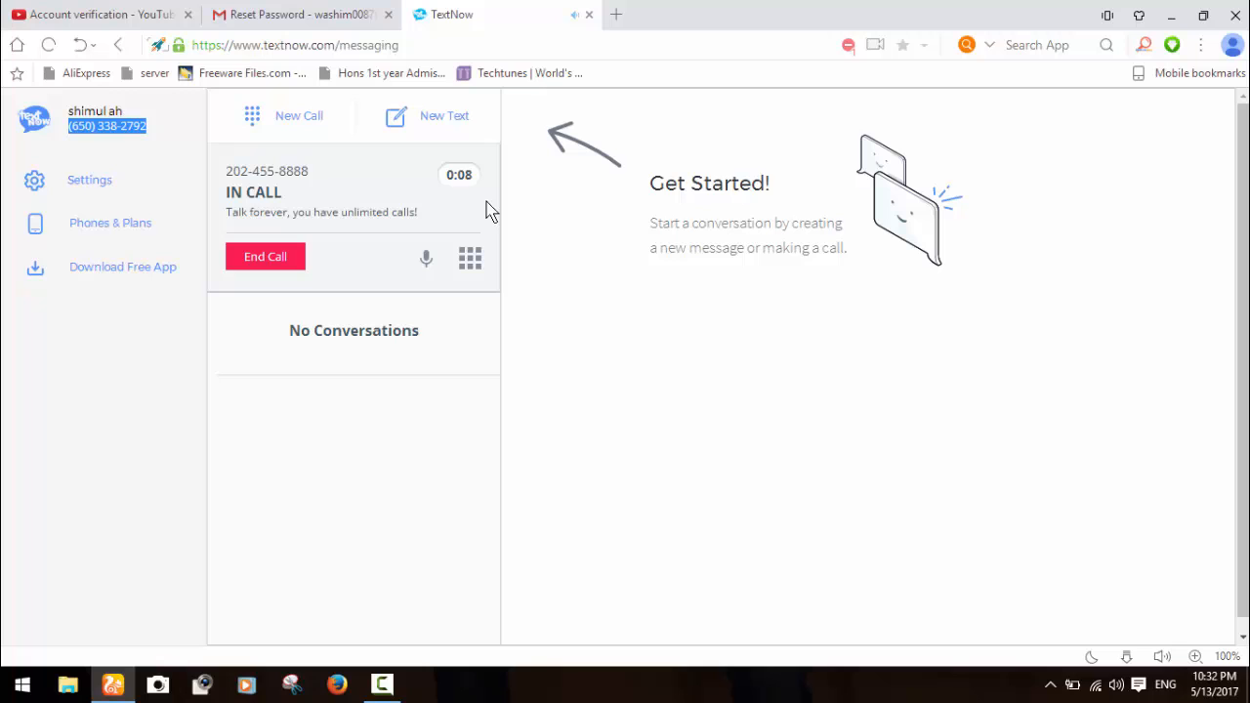
Return to YouTube, submit the 6-digit verification code from the call, and continue to the Status and Features page
left_click(68, 15)
left_click(275, 253)
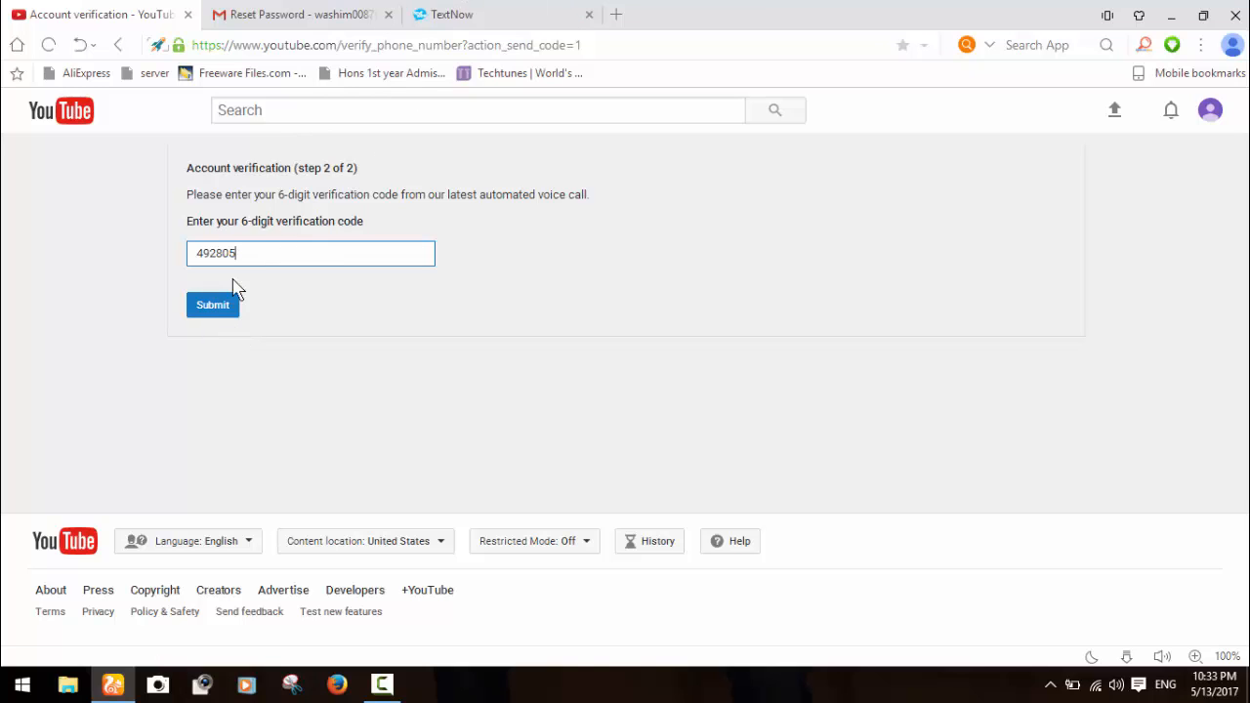
left_click(211, 312)
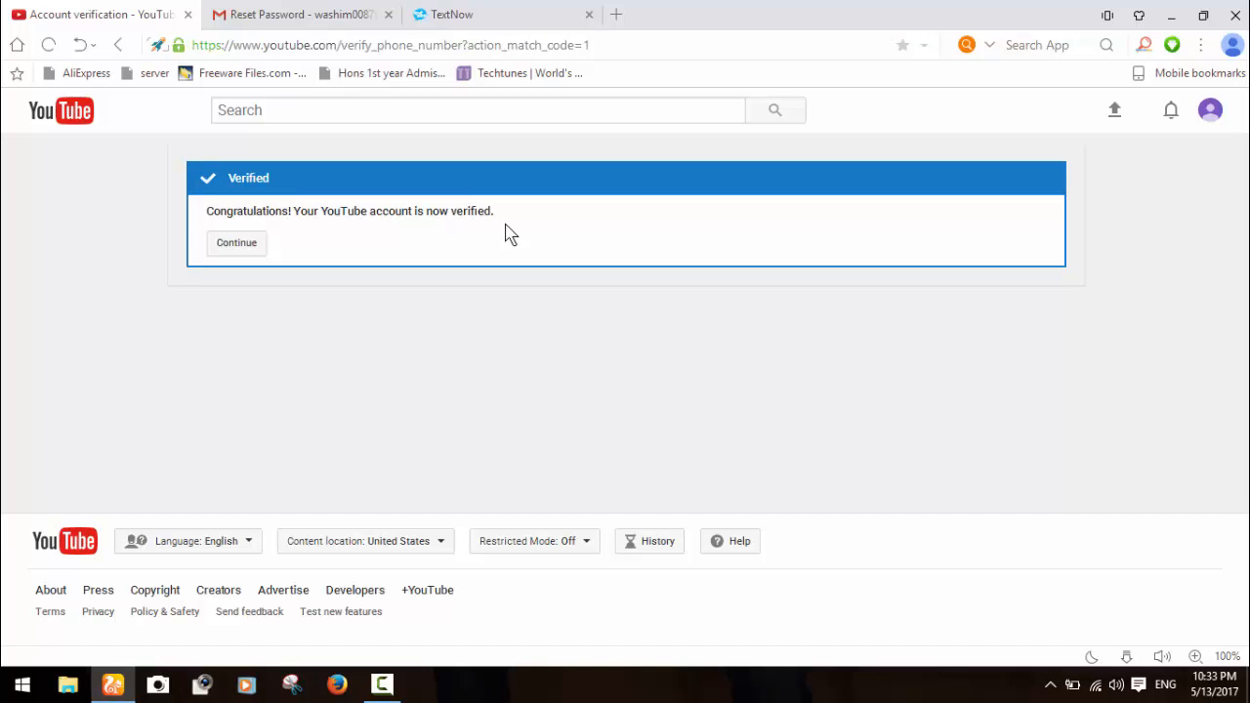
left_click(232, 244)
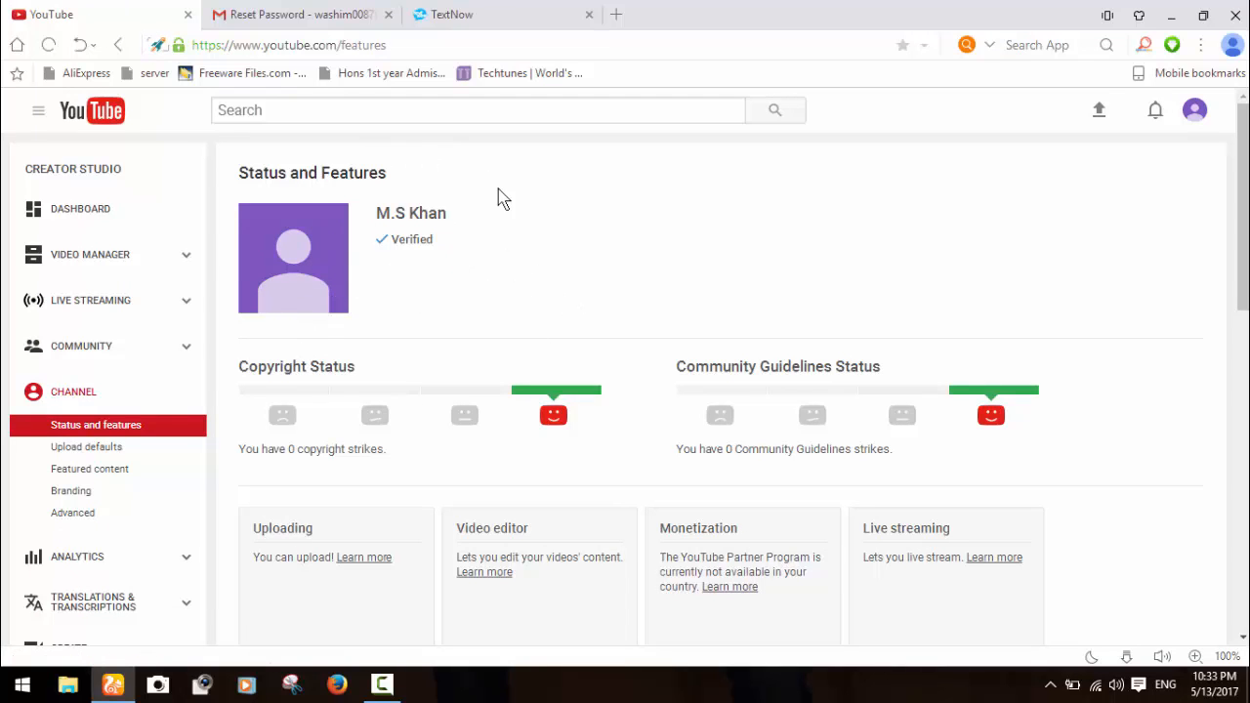
scroll(457, 305, "down", 4)
scroll(466, 298, "up", 3)
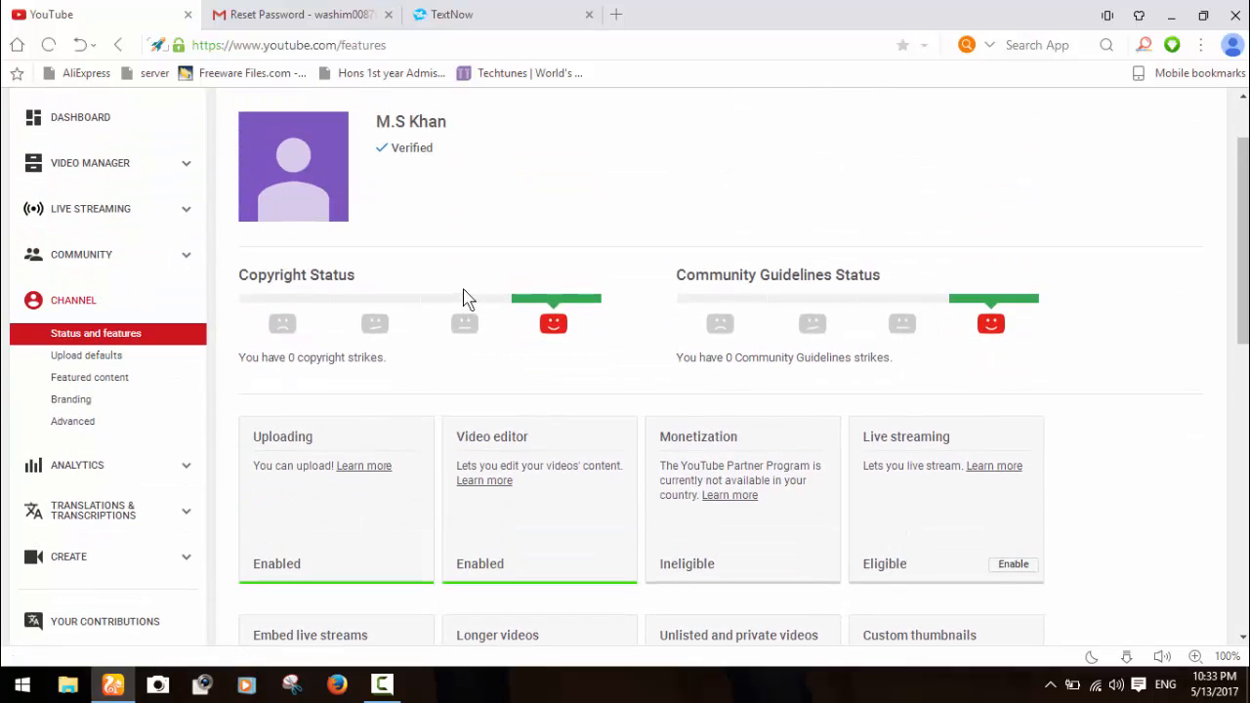
scroll(434, 245, "up", 1)
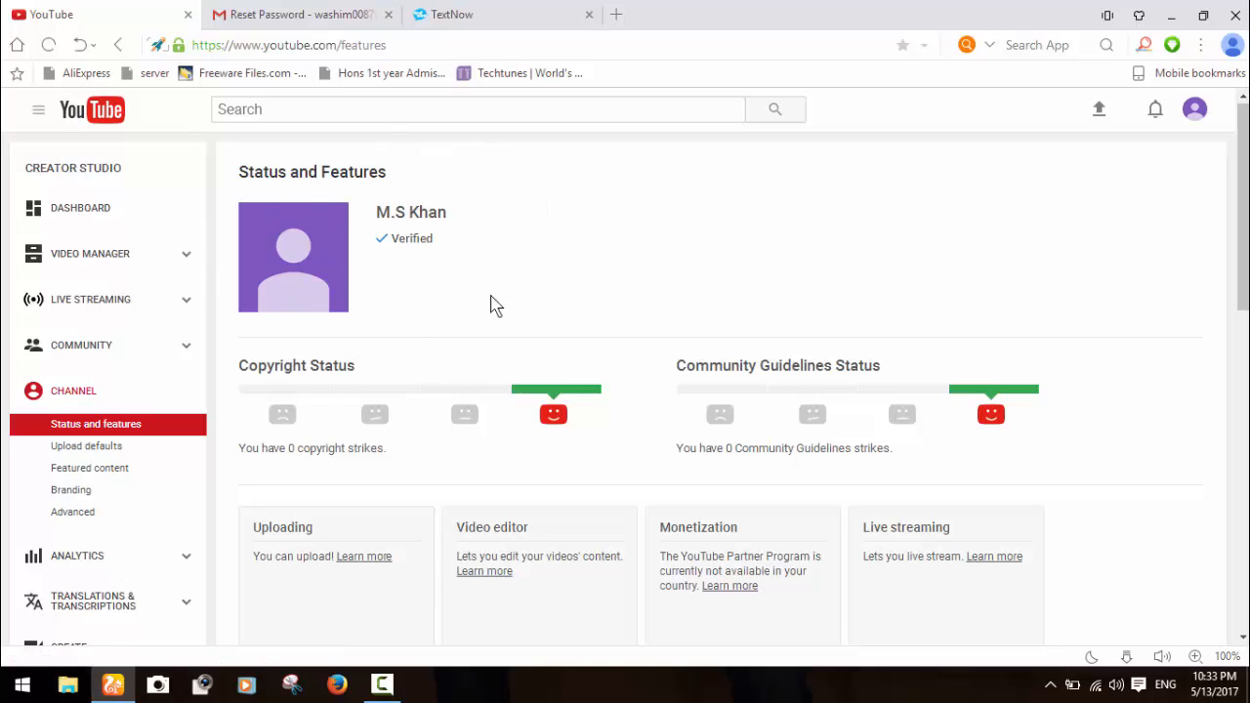
left_click(341, 229)
left_click(382, 683)
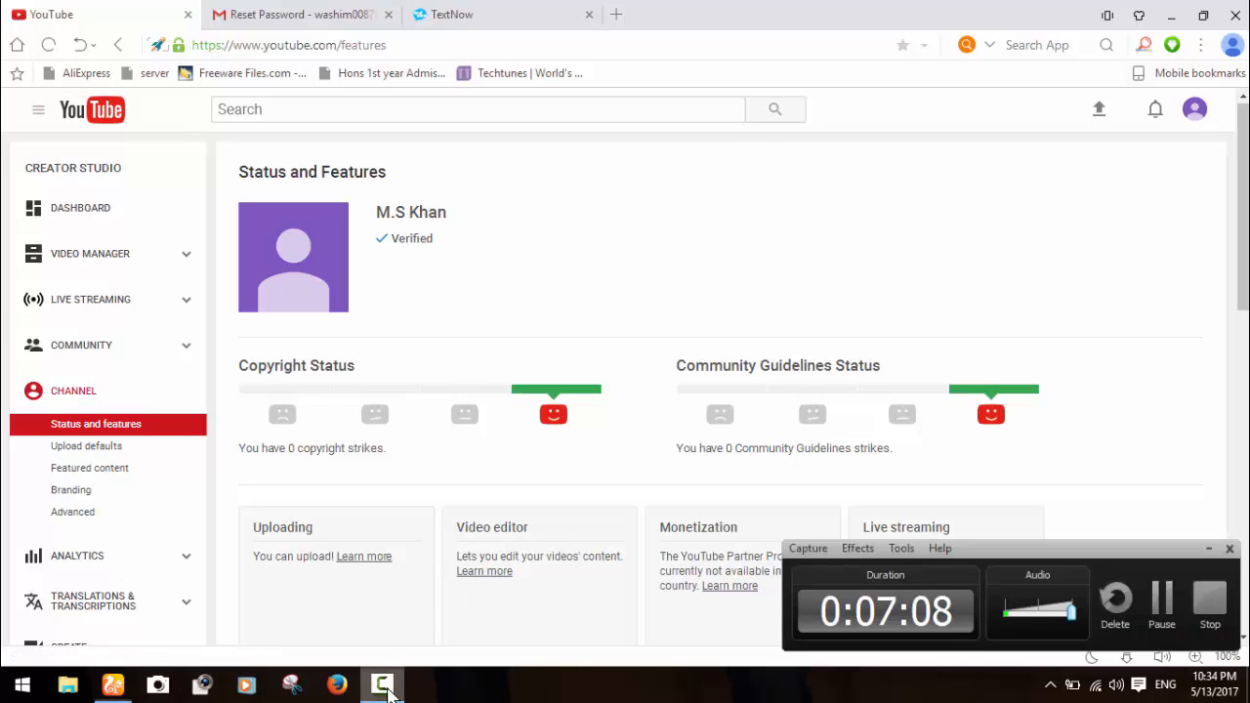
left_click(1164, 610)
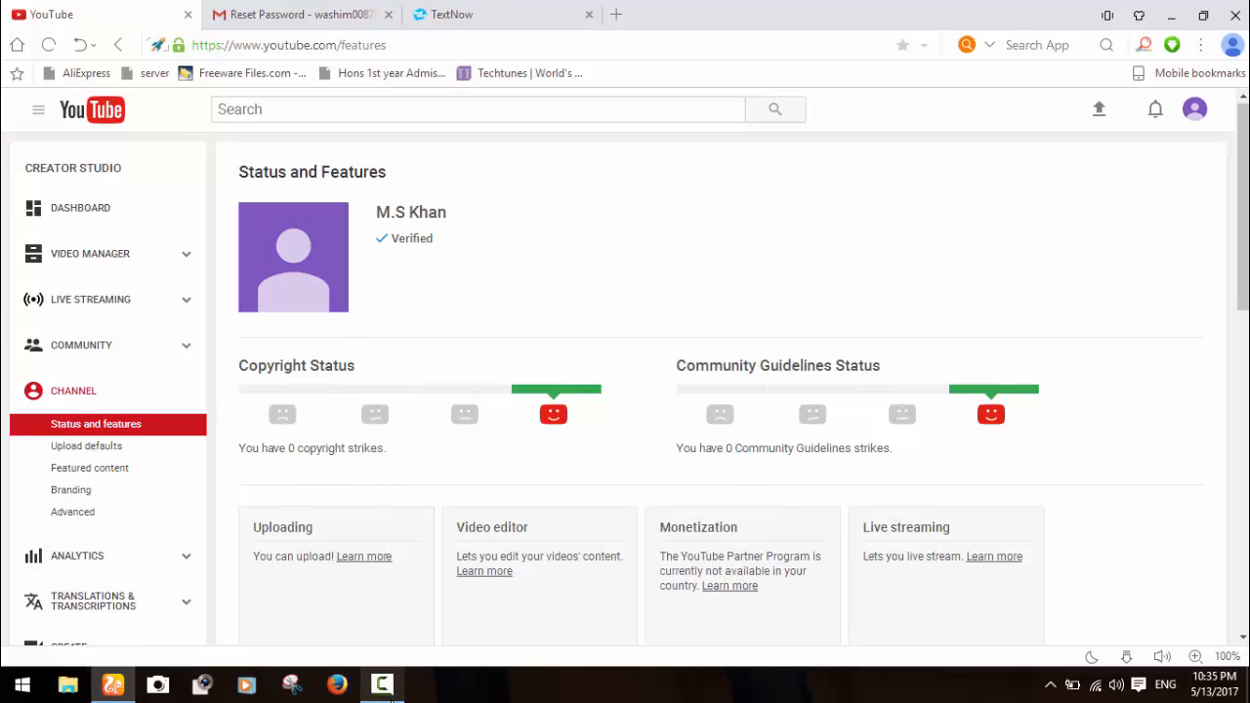
left_click(382, 684)
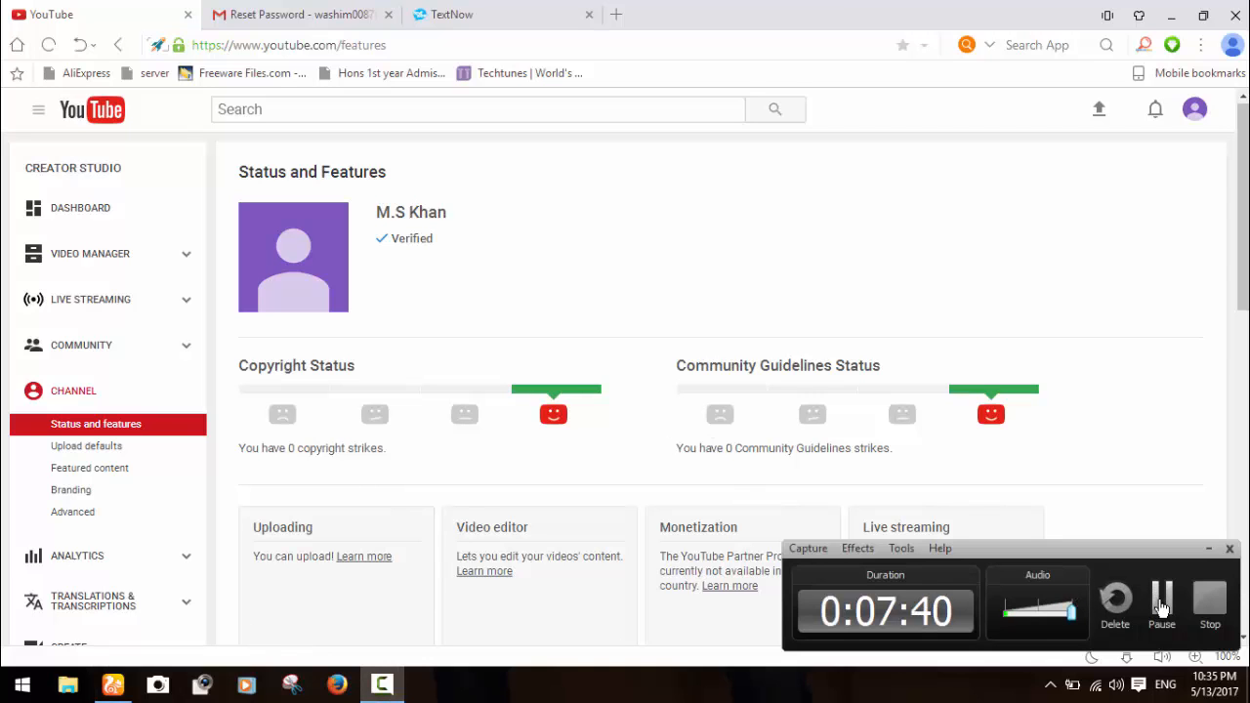